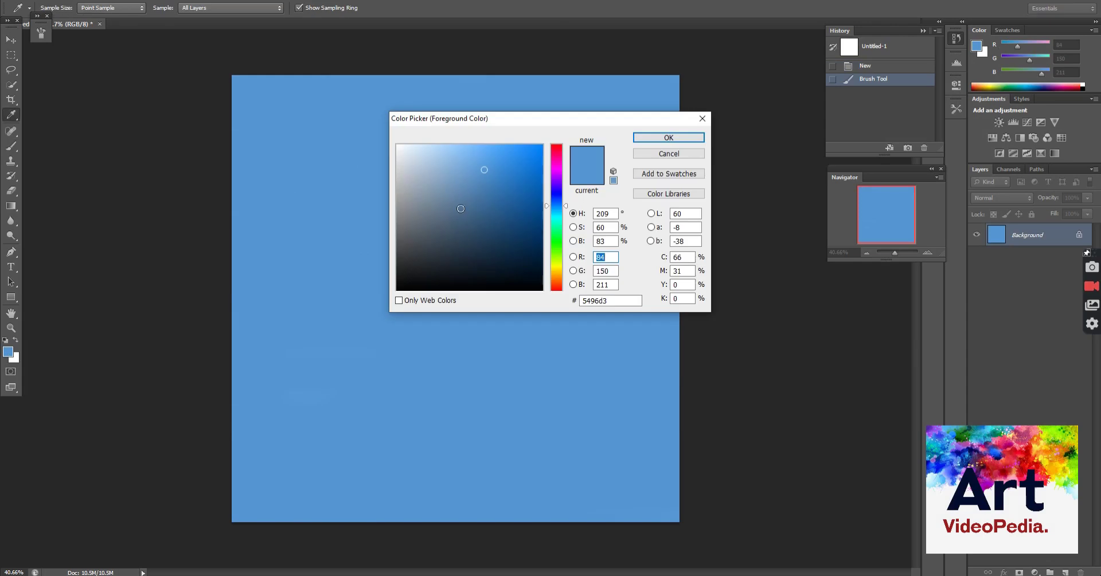
- Paint a large pale-blue cloud patch mid-canvas, and layer soft pink (RGB 234, 178, 236) strokes over it at 46% opacity
left_click(668, 139)
mouse_move(402, 195)
left_mouse_down()
mouse_move(306, 227)
mouse_move(418, 342)
mouse_move(447, 404)
left_mouse_up()
left_click(8, 352)
left_click(556, 170)
left_click(634, 139)
left_click(238, 7)
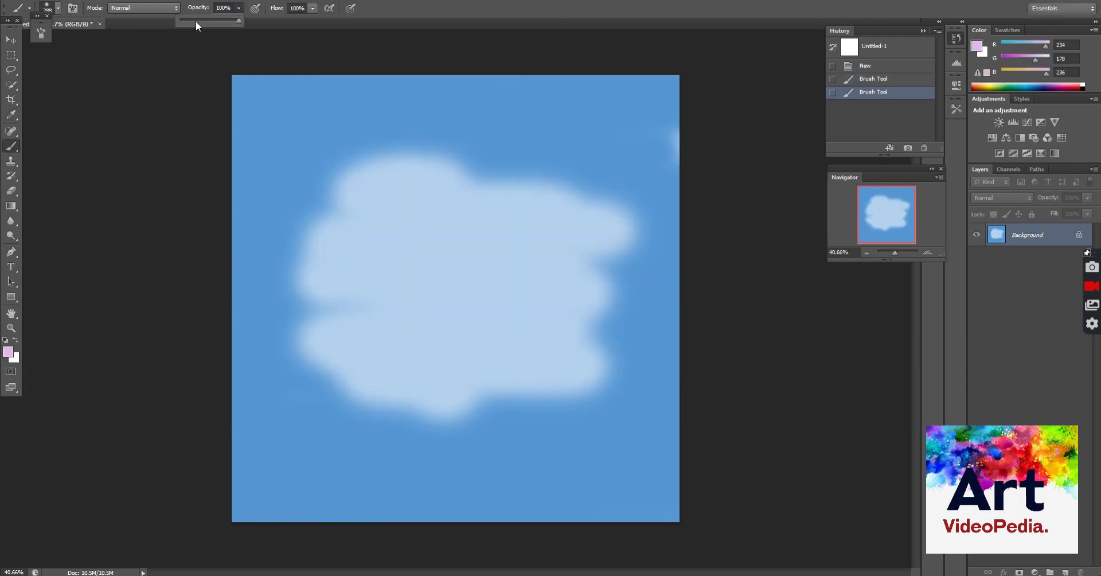
mouse_move(379, 223)
left_mouse_down()
mouse_move(580, 315)
mouse_move(610, 367)
left_mouse_up()
mouse_move(430, 177)
left_mouse_down()
mouse_move(609, 351)
mouse_move(496, 421)
mouse_move(608, 453)
left_mouse_up()
mouse_move(505, 135)
left_mouse_down()
mouse_move(386, 113)
mouse_move(559, 158)
left_mouse_up()
- Set the foreground colour to purple (RGB 130, 108, 211) and paint soft shadow strokes across and around the clouds
left_click(8, 352)
left_click(555, 189)
left_click(453, 166)
left_click(468, 169)
left_click(659, 137)
left_click_drag(356, 148, 318, 189)
mouse_move(488, 232)
left_mouse_down()
mouse_move(325, 241)
mouse_move(321, 284)
left_mouse_up()
left_click_drag(528, 273, 616, 281)
left_click_drag(590, 224, 401, 189)
mouse_move(295, 293)
left_mouse_down()
mouse_move(256, 288)
mouse_move(252, 307)
left_mouse_up()
left_click_drag(599, 359, 258, 424)
left_click_drag(648, 438, 567, 433)
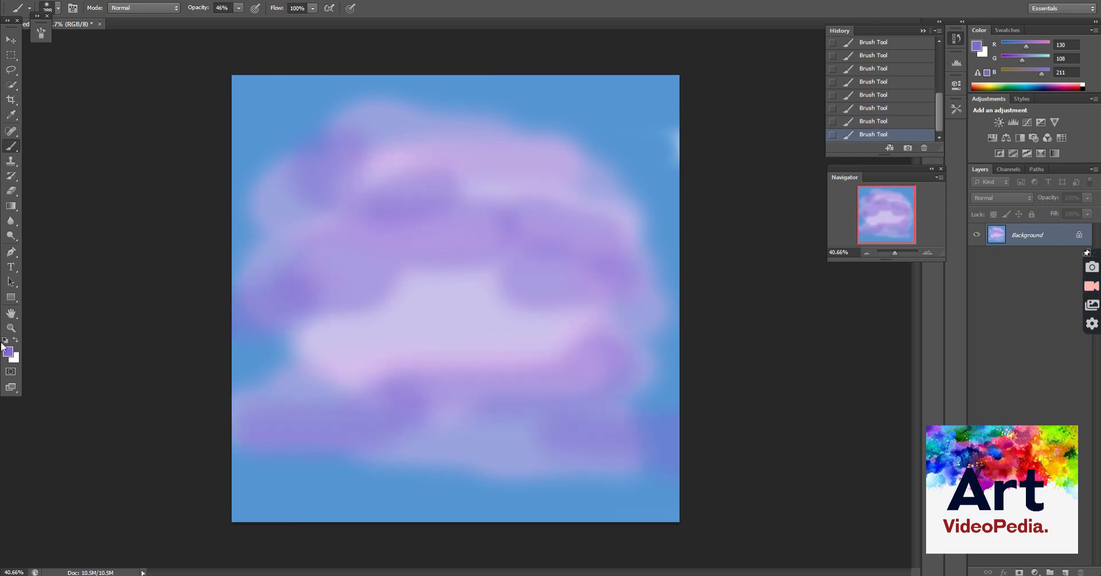
- Set the foreground colour to violet (RGB 71, 40, 187) and paint layered, rounded mountain silhouettes across the middle of the canvas
left_click(8, 351)
left_click(512, 184)
left_click(668, 138)
key("b")
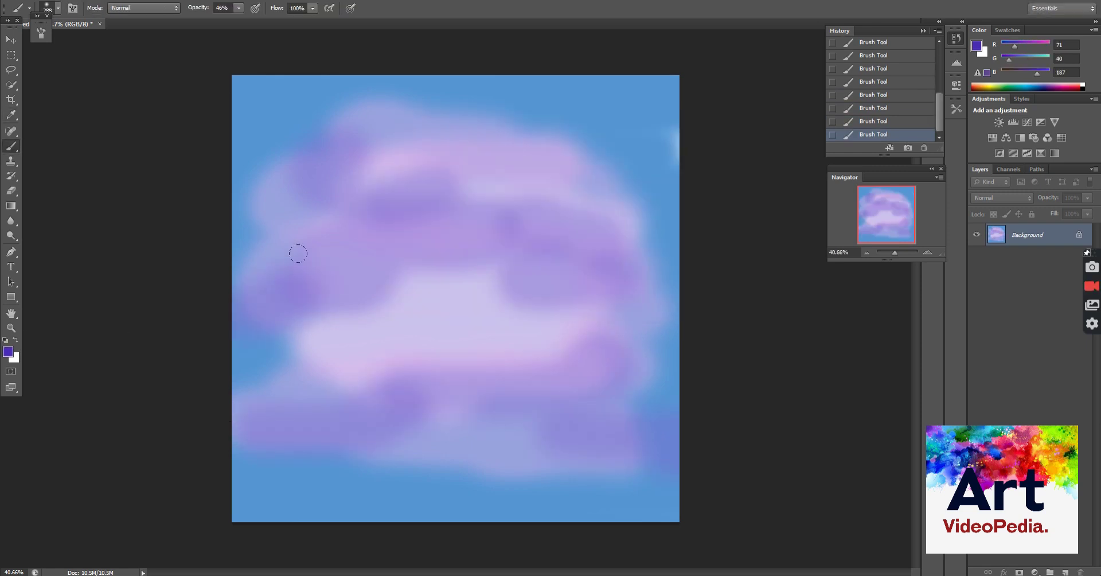
left_click(58, 9)
mouse_move(359, 261)
left_mouse_down()
mouse_move(376, 250)
mouse_move(530, 235)
mouse_move(635, 261)
mouse_move(665, 230)
mouse_move(253, 265)
left_mouse_up()
left_click_drag(243, 11, 257, 23)
mouse_move(246, 324)
left_mouse_down()
mouse_move(277, 293)
mouse_move(321, 298)
mouse_move(367, 266)
mouse_move(404, 305)
mouse_move(536, 272)
mouse_move(584, 297)
mouse_move(626, 261)
mouse_move(670, 308)
mouse_move(246, 303)
mouse_move(267, 313)
mouse_move(655, 308)
mouse_move(676, 323)
left_mouse_up()
- Set the brush to 46 px and 23% opacity and even out the lower edge of the violet mountain band
left_click(209, 20)
left_click(57, 8)
left_click(42, 44)
left_click(247, 333)
left_click_drag(372, 335, 647, 322)
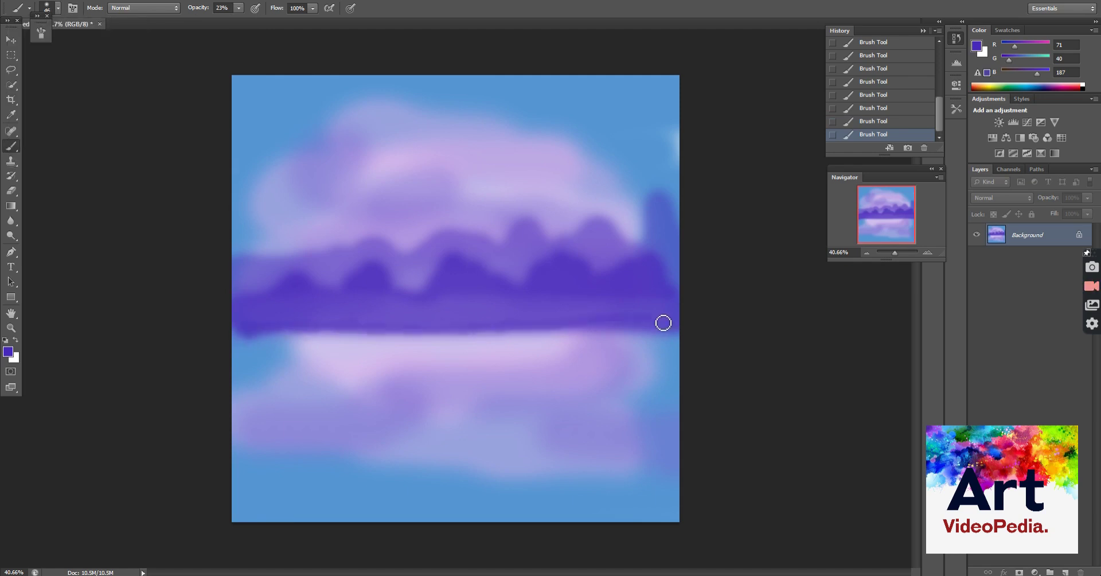
- Set the foreground colour to dark indigo (RGB 36, 19, 102) and paint a distant treeline of vertical strokes along the mountains' base
left_click(8, 351)
left_click(516, 231)
left_click(669, 138)
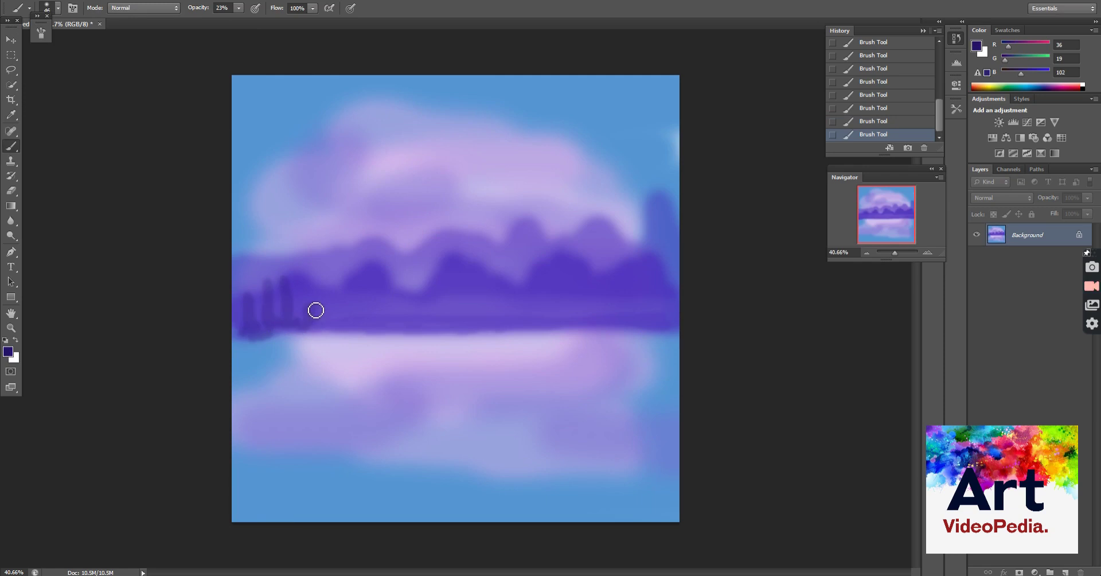
left_click_drag(395, 308, 437, 325)
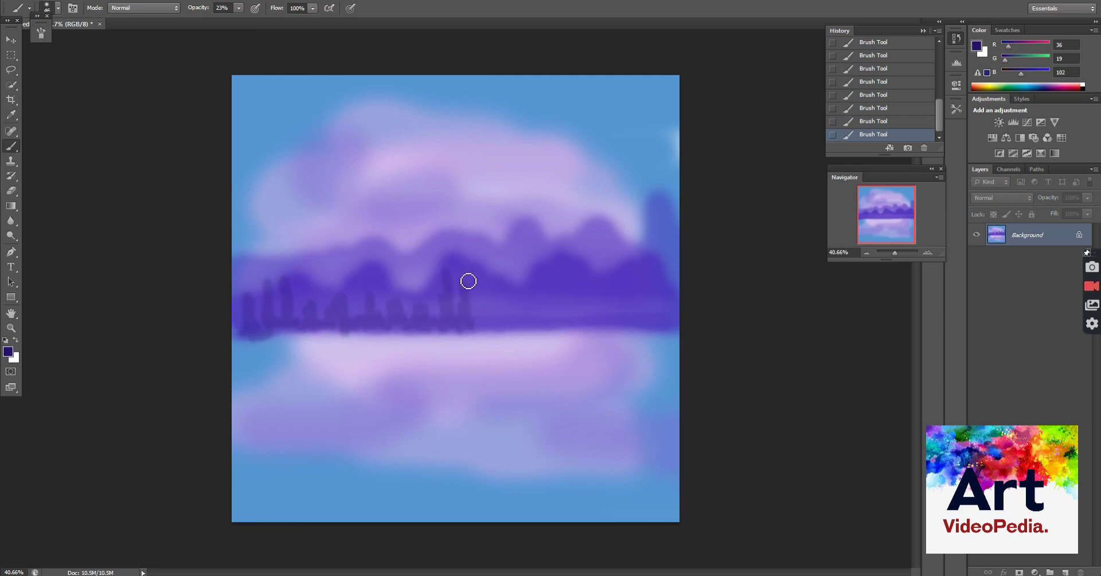
mouse_move(491, 287)
left_mouse_down()
mouse_move(516, 320)
mouse_move(548, 312)
left_mouse_up()
left_click_drag(611, 324, 654, 295)
left_click_drag(354, 333, 676, 326)
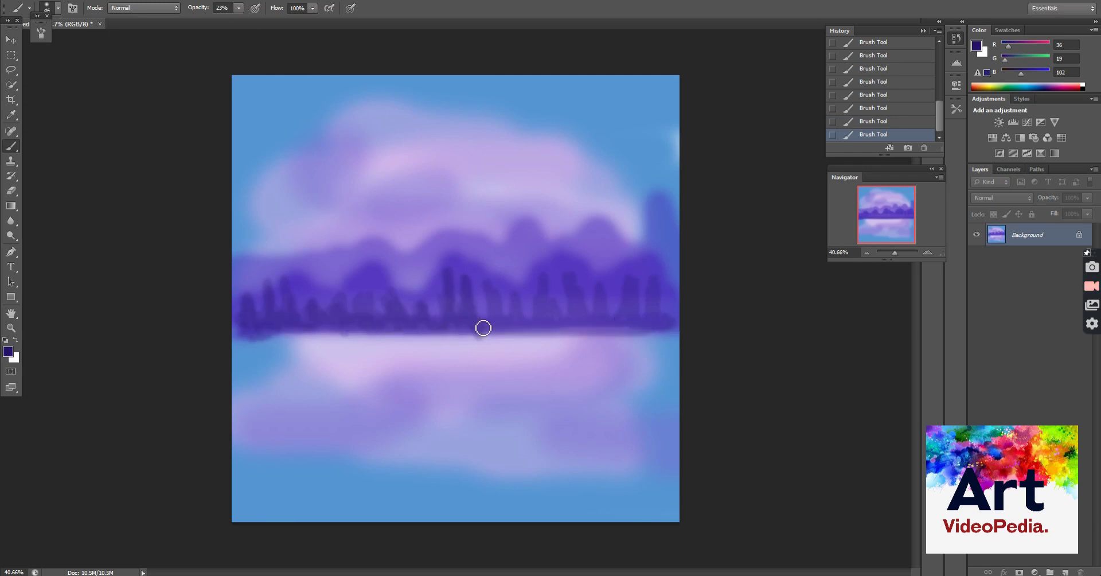
left_click_drag(635, 285, 660, 313)
- Set the foreground colour to blue (RGB 38, 119, 210) and paint the water and the upper sky with a much larger soft brush
left_click(58, 8)
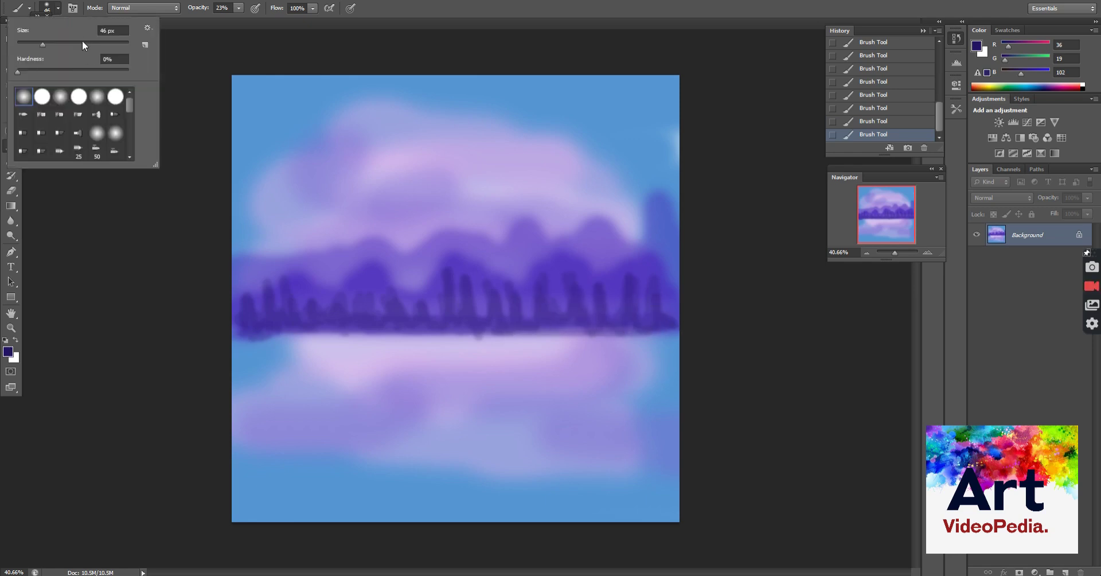
left_click(8, 351)
left_click(668, 137)
left_click(8, 351)
left_click(559, 204)
left_click(516, 171)
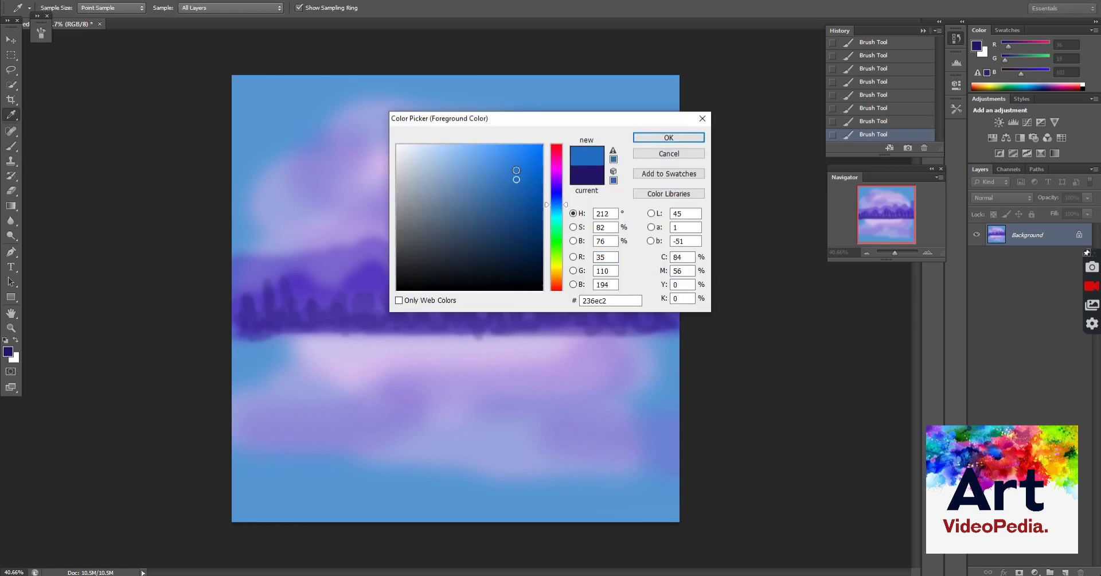
left_click(639, 138)
mouse_move(276, 379)
left_mouse_down()
mouse_move(590, 352)
mouse_move(299, 390)
mouse_move(636, 470)
mouse_move(321, 367)
mouse_move(662, 351)
left_mouse_up()
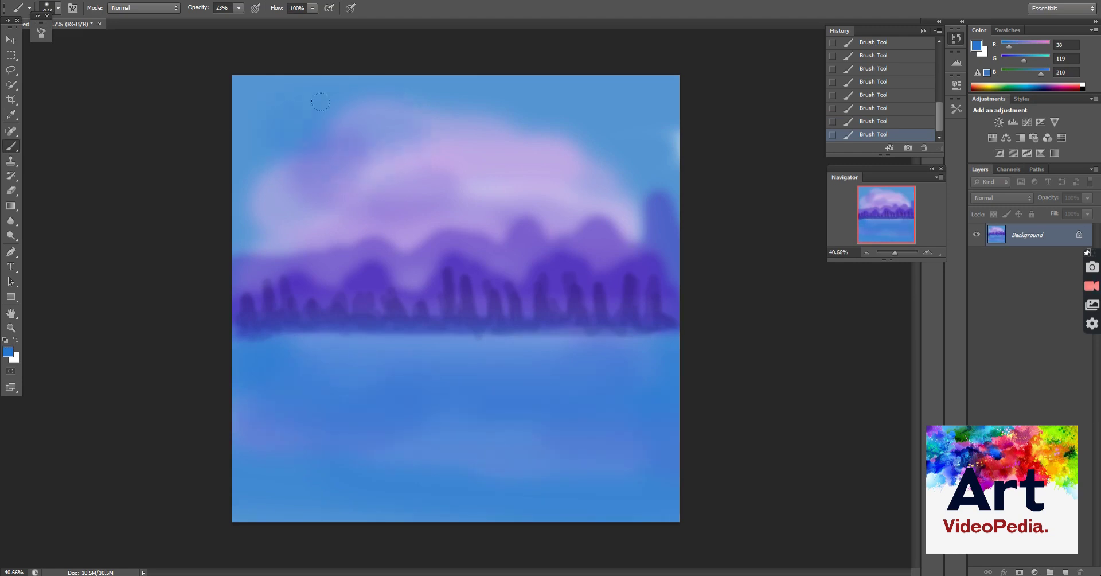
left_click_drag(287, 107, 165, 61)
- Set the foreground colour to green (RGB 36, 197, 15) at 63% opacity and paint grassy banks on both sides of the water
left_click(8, 350)
left_click(555, 254)
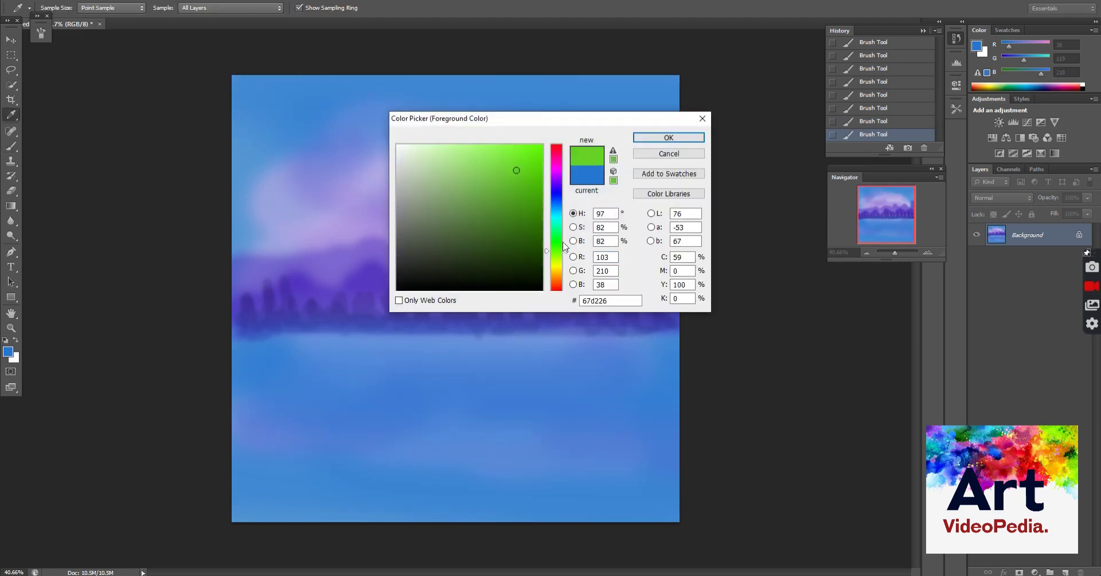
left_click(668, 137)
left_click(58, 8)
left_click(239, 8)
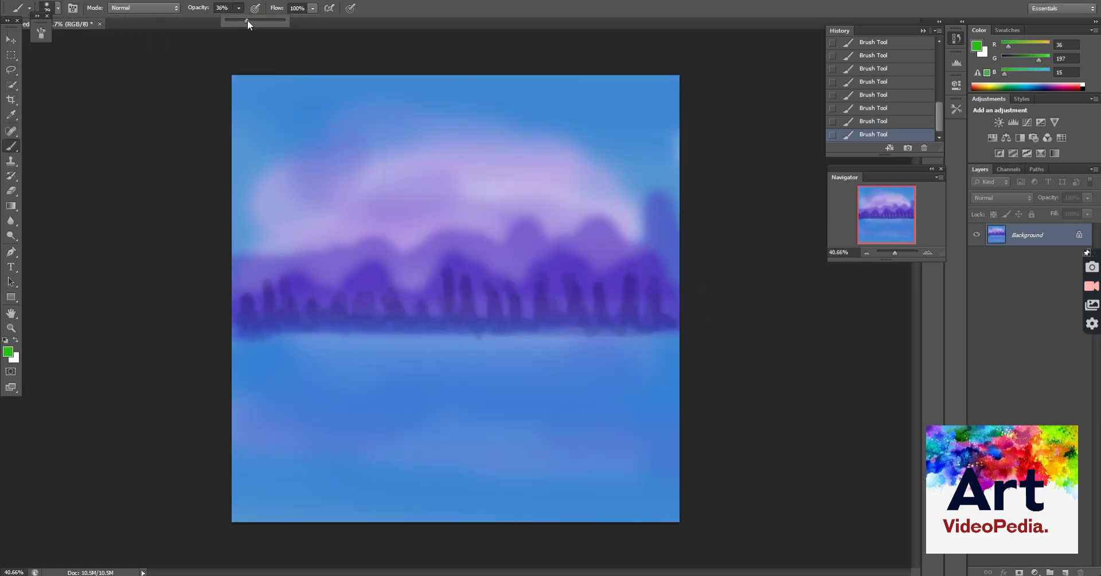
left_click(57, 8)
left_click(80, 48)
left_click_drag(678, 315, 475, 382)
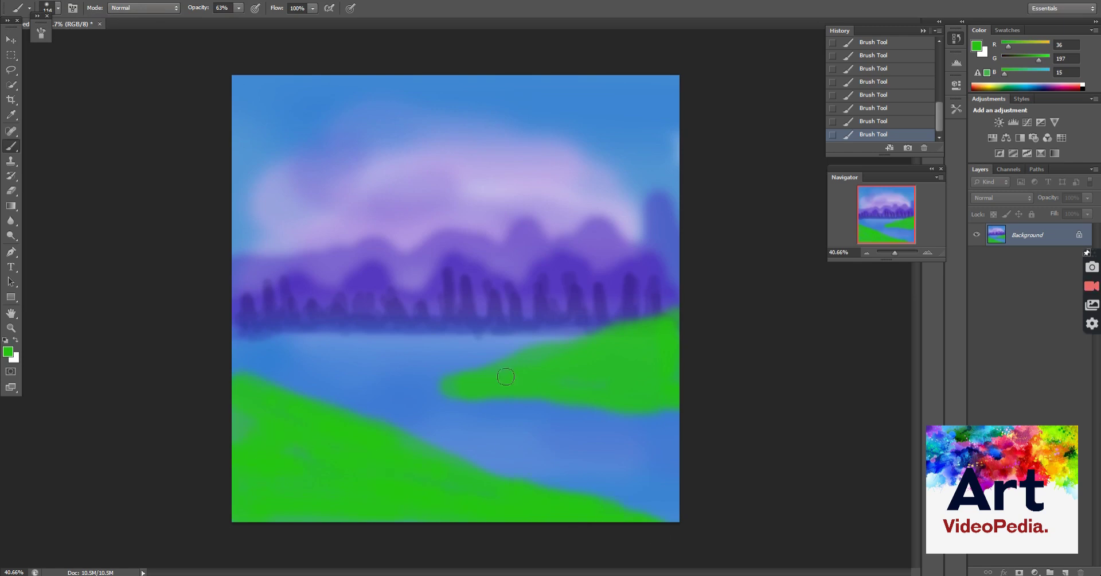
- Darken the treeline's base, the water just below it and the right bank's lower edge with the Burn tool
left_click(13, 241)
left_click(51, 246)
left_click_drag(278, 322, 555, 328)
mouse_move(261, 329)
left_mouse_down()
mouse_move(326, 341)
mouse_move(424, 357)
mouse_move(457, 344)
mouse_move(557, 339)
mouse_move(252, 330)
left_mouse_up()
left_click_drag(424, 385, 677, 409)
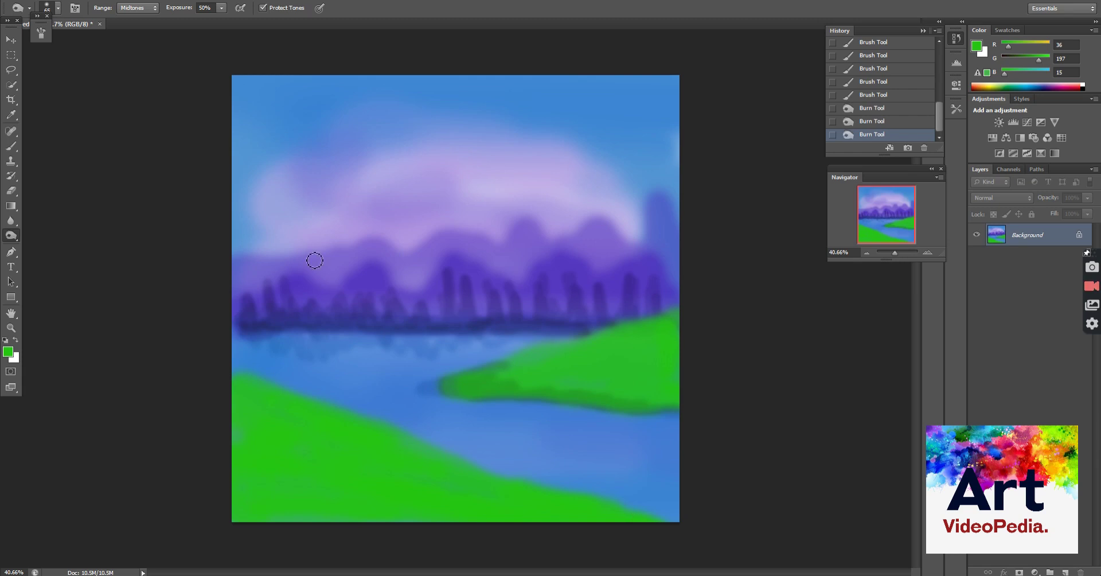
- Set the foreground colour to deep blue (RGB 35, 32, 161) and darken the river along the edge of the left bank
left_click(8, 351)
left_click(555, 190)
left_click(513, 195)
left_click(665, 136)
left_click(58, 8)
left_click(93, 44)
left_click_drag(592, 460, 662, 499)
mouse_move(608, 476)
left_mouse_down()
mouse_move(479, 454)
mouse_move(613, 471)
mouse_move(652, 441)
mouse_move(611, 437)
mouse_move(664, 423)
mouse_move(674, 503)
mouse_move(367, 406)
mouse_move(624, 421)
mouse_move(529, 424)
mouse_move(546, 439)
mouse_move(381, 419)
mouse_move(537, 472)
mouse_move(671, 473)
mouse_move(643, 426)
mouse_move(327, 395)
mouse_move(375, 413)
mouse_move(377, 380)
mouse_move(284, 383)
left_mouse_up()
- Lower the brush opacity to 29% and blend deep blue across the middle of the river between the banks
key("b")
left_click(238, 10)
left_click_drag(355, 396, 324, 383)
left_click(238, 8)
left_click_drag(238, 21, 249, 21)
mouse_move(319, 390)
left_mouse_down()
mouse_move(282, 374)
mouse_move(430, 384)
left_mouse_up()
mouse_move(244, 366)
left_mouse_down()
mouse_move(430, 375)
mouse_move(432, 359)
mouse_move(528, 341)
left_mouse_up()
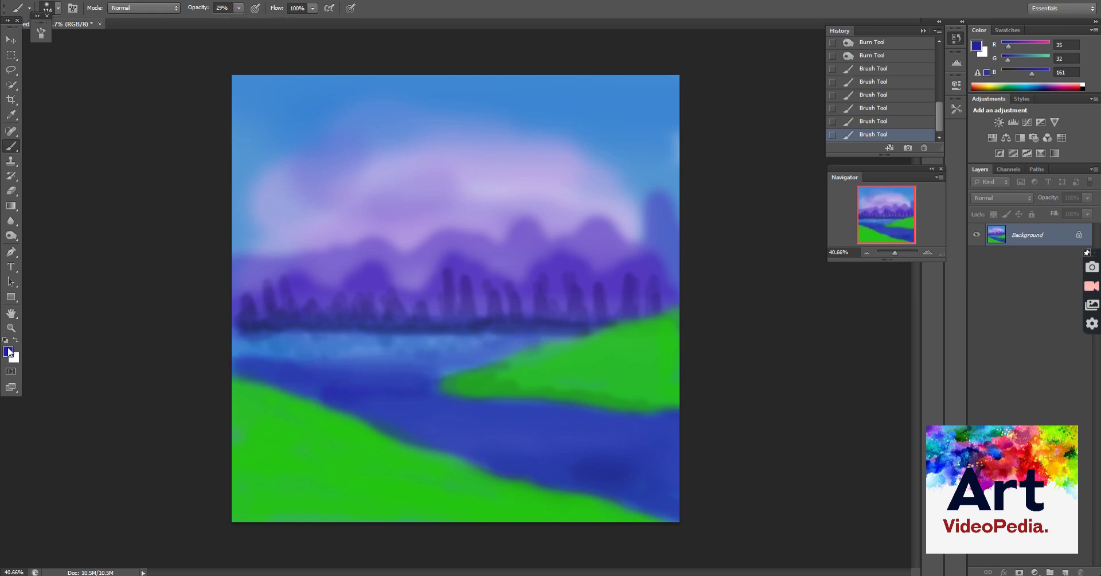
- Pick a lighter blue and paint soft highlights on the water just below the distant treeline
left_click(10, 353)
left_click(557, 212)
left_click(557, 204)
left_click(511, 170)
left_click(668, 138)
mouse_move(265, 351)
left_mouse_down()
mouse_move(379, 402)
mouse_move(468, 351)
left_mouse_up()
- Pick a darker green and shade the lower parts of both the left and right grassy banks
left_click(9, 352)
left_click(557, 241)
left_click(524, 238)
left_click(668, 141)
mouse_move(229, 508)
left_mouse_down()
mouse_move(199, 508)
mouse_move(641, 521)
mouse_move(436, 481)
mouse_move(442, 465)
mouse_move(420, 487)
mouse_move(248, 520)
left_mouse_up()
mouse_move(477, 380)
left_mouse_down()
mouse_move(671, 395)
mouse_move(671, 354)
left_mouse_up()
- Set the foreground colour to dark green (RGB 27, 107, 3) at 75% opacity and paint two pines on the right bank and one on the left
left_click(8, 351)
left_click(539, 236)
left_click(555, 253)
left_click(654, 137)
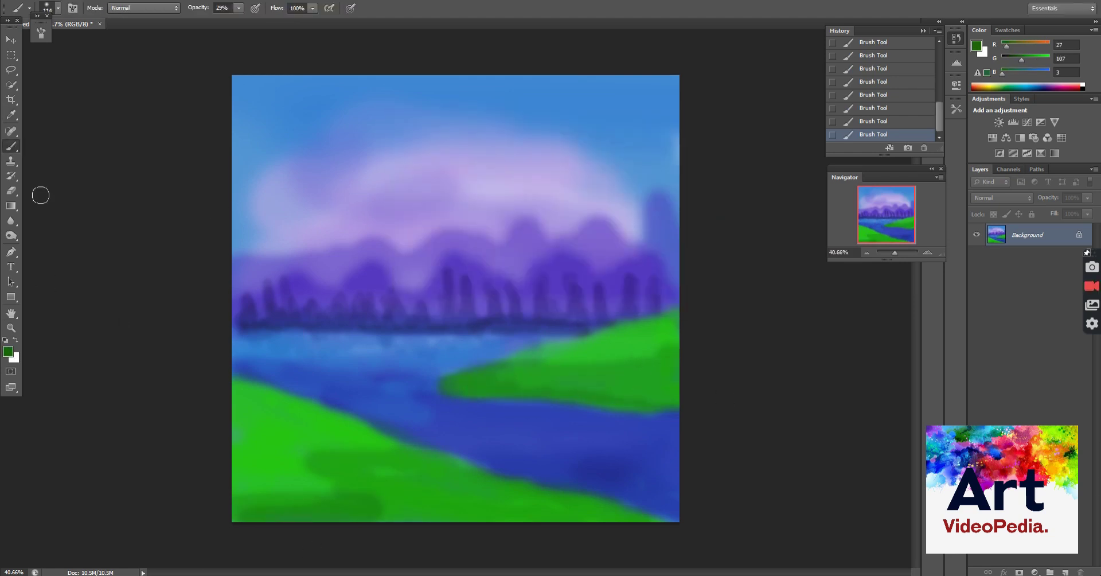
left_click(58, 8)
left_click(238, 8)
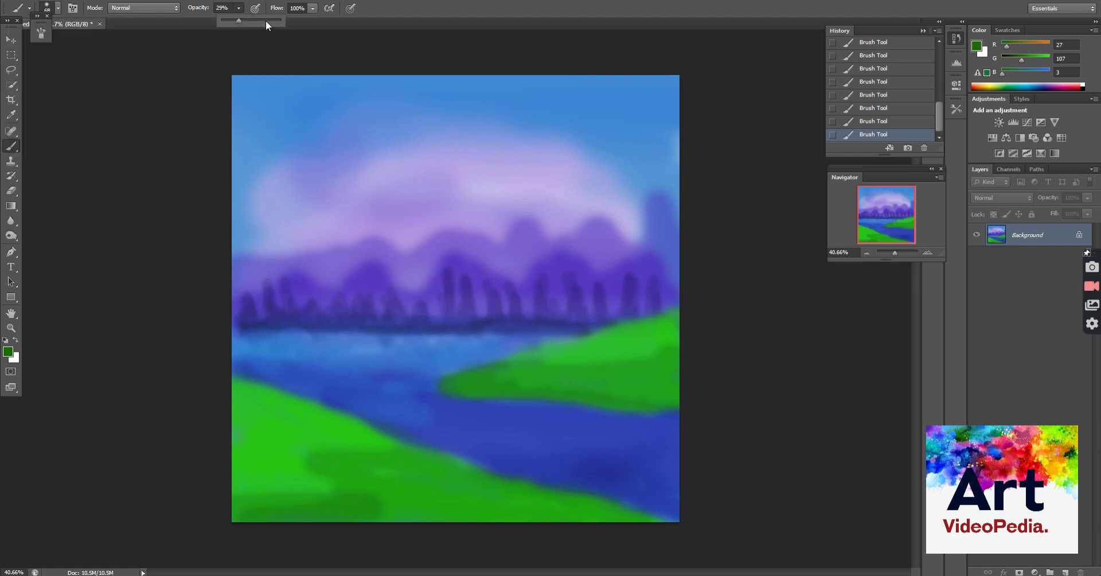
left_click(614, 369)
mouse_move(615, 370)
left_mouse_down()
mouse_move(594, 130)
mouse_move(588, 169)
mouse_move(601, 201)
mouse_move(585, 253)
mouse_move(612, 249)
left_mouse_up()
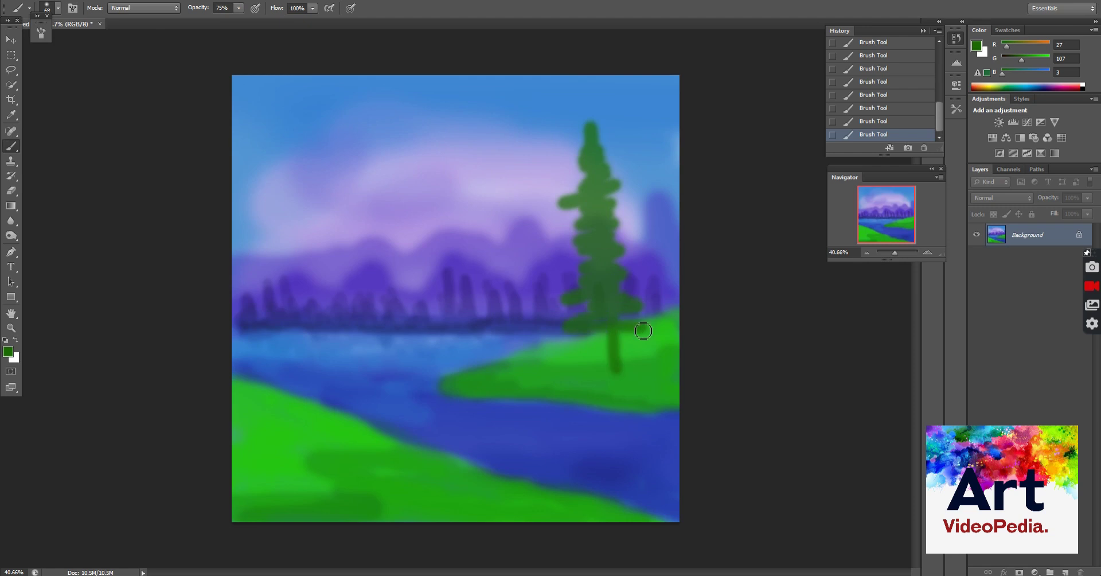
left_click_drag(643, 330, 619, 349)
left_click_drag(586, 197, 605, 283)
mouse_move(473, 390)
left_mouse_down()
mouse_move(530, 138)
mouse_move(543, 161)
mouse_move(502, 195)
mouse_move(521, 221)
mouse_move(509, 266)
mouse_move(533, 307)
mouse_move(507, 336)
mouse_move(456, 356)
left_mouse_up()
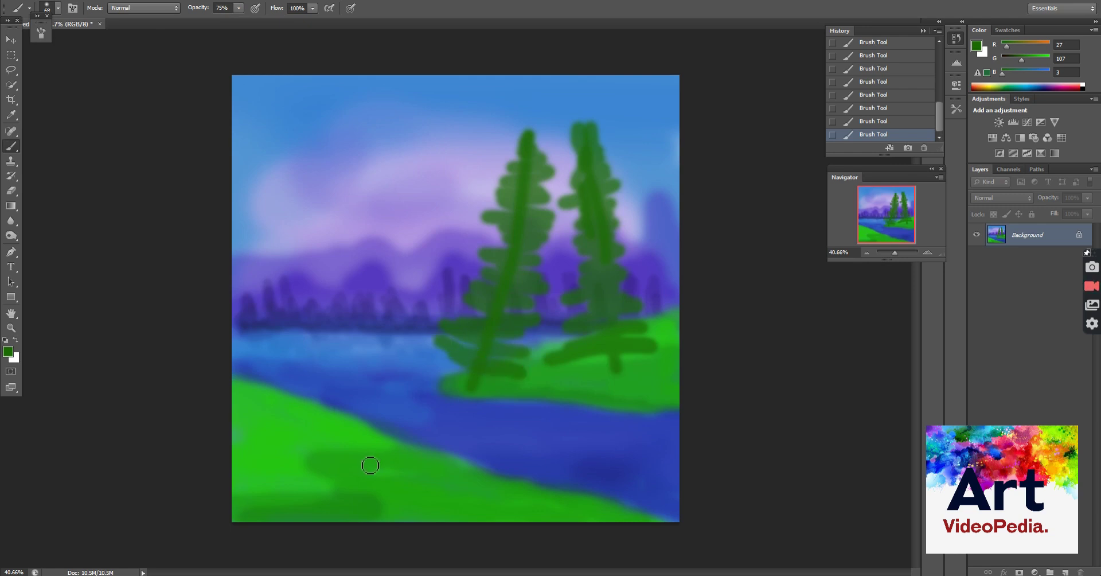
mouse_move(385, 476)
left_mouse_down()
mouse_move(376, 130)
mouse_move(358, 169)
mouse_move(410, 220)
mouse_move(310, 253)
mouse_move(410, 279)
mouse_move(329, 392)
mouse_move(420, 413)
mouse_move(430, 445)
mouse_move(371, 470)
mouse_move(285, 465)
left_mouse_up()
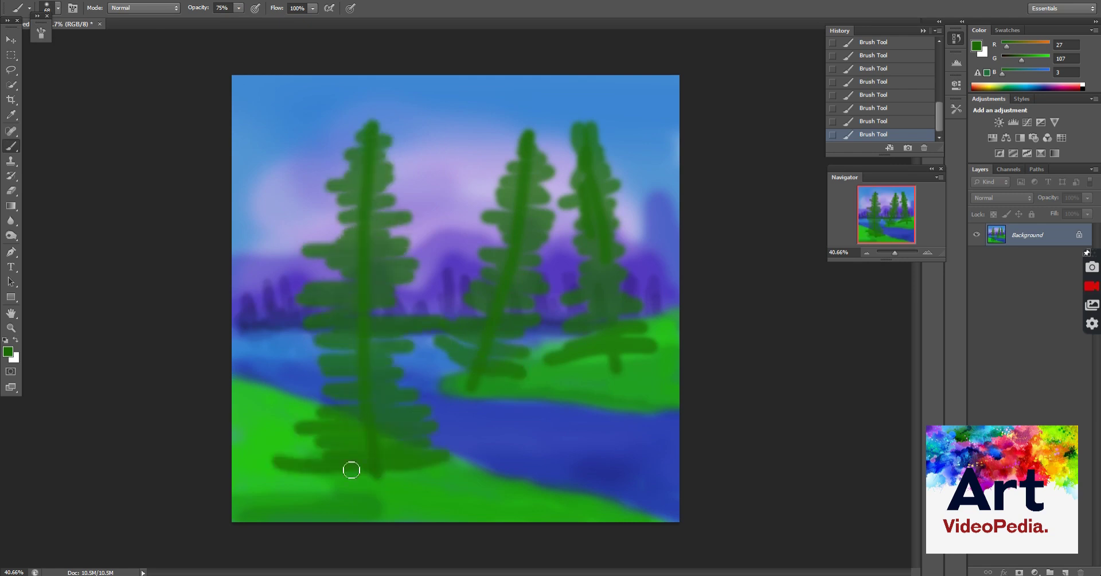
- Set the foreground colour to very dark green (RGB 19, 67, 4) and the background colour to medium green (RGB 10, 119, 18)
left_click(8, 351)
left_click(534, 252)
left_click(668, 137)
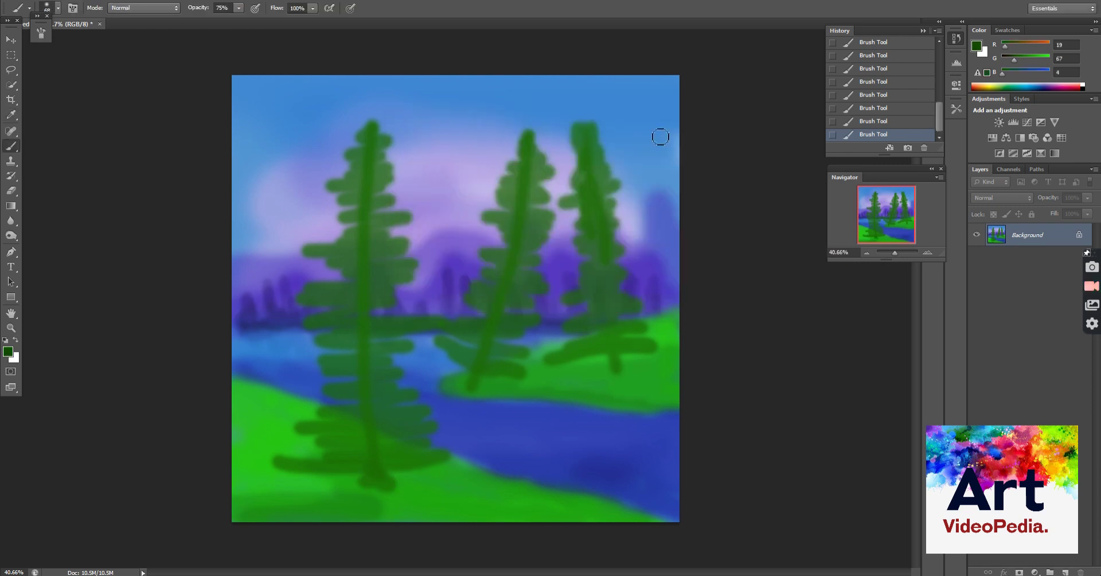
left_click(14, 356)
left_click(559, 245)
left_click(518, 211)
left_click(521, 194)
left_click_drag(557, 229, 557, 240)
left_click(538, 241)
left_click(673, 137)
- Cover the large left pine with thin, curved dark-green branch strokes from its tip to its base using a smaller brush
mouse_move(351, 152)
left_mouse_down()
mouse_move(346, 216)
mouse_move(370, 216)
mouse_move(344, 235)
mouse_move(377, 245)
mouse_move(332, 299)
mouse_move(418, 273)
mouse_move(363, 292)
mouse_move(380, 312)
mouse_move(365, 320)
mouse_move(423, 388)
mouse_move(393, 384)
mouse_move(421, 474)
mouse_move(400, 403)
mouse_move(404, 305)
left_mouse_up()
left_click(47, 8)
mouse_move(327, 323)
left_mouse_down()
mouse_move(347, 333)
mouse_move(340, 364)
mouse_move(315, 380)
mouse_move(374, 350)
mouse_move(363, 385)
mouse_move(335, 381)
mouse_move(344, 398)
mouse_move(328, 447)
mouse_move(351, 410)
mouse_move(363, 446)
mouse_move(315, 458)
mouse_move(404, 460)
left_mouse_up()
left_click_drag(321, 446, 395, 478)
left_click_drag(360, 103, 381, 200)
left_click_drag(376, 147, 400, 258)
- Add thin dark-green branch strokes to the two pines on the right bank
mouse_move(484, 367)
left_mouse_down()
mouse_move(531, 184)
mouse_move(525, 263)
mouse_move(489, 287)
mouse_move(477, 357)
mouse_move(519, 326)
mouse_move(548, 198)
left_mouse_up()
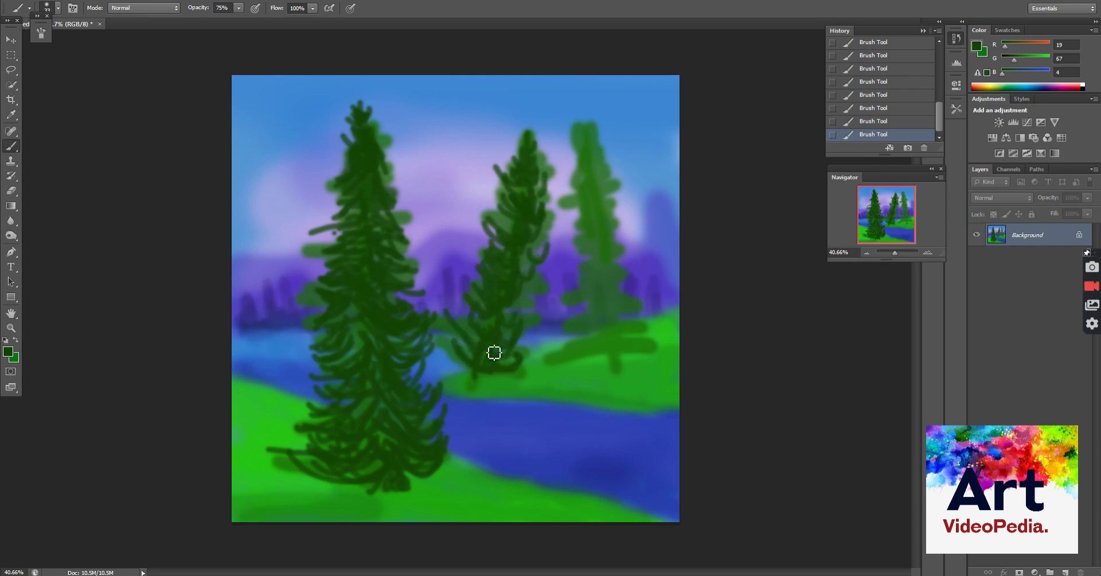
left_click_drag(590, 143, 625, 378)
mouse_move(591, 172)
left_mouse_down()
mouse_move(579, 229)
mouse_move(606, 283)
mouse_move(579, 349)
mouse_move(648, 347)
mouse_move(605, 134)
left_mouse_up()
- Swap to the medium green and paint lighter branch highlights over the large left pine
key("x")
left_click_drag(386, 216, 357, 336)
mouse_move(382, 397)
left_mouse_down()
mouse_move(315, 459)
mouse_move(432, 460)
left_mouse_up()
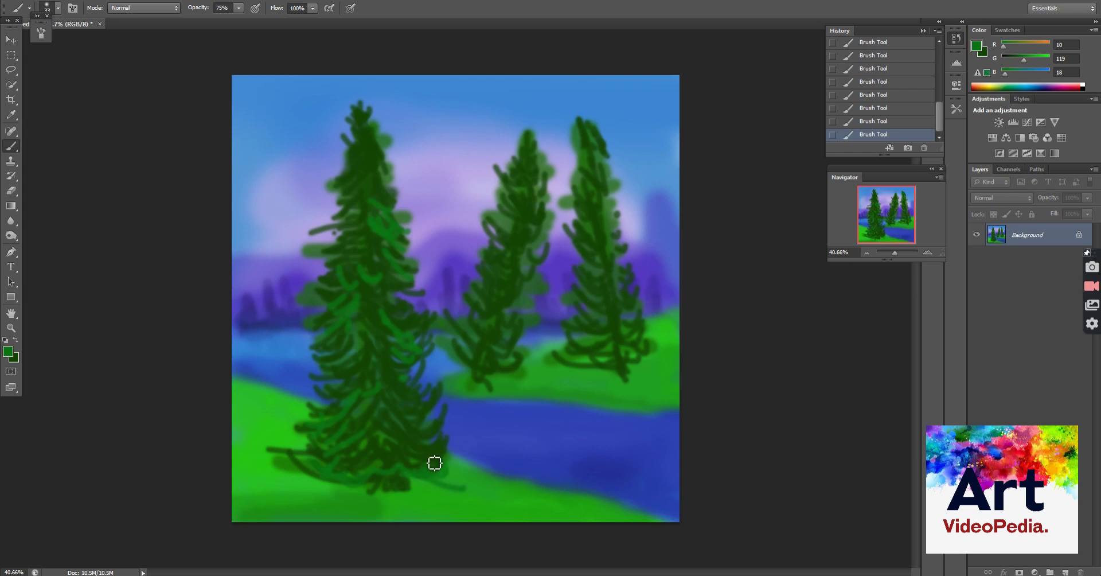
- Set the foreground colour to black and add dark shadow strokes among the branches of the large left pine
left_click(9, 351)
left_click(528, 289)
left_click(669, 137)
mouse_move(358, 131)
left_mouse_down()
mouse_move(351, 197)
mouse_move(407, 246)
mouse_move(332, 310)
mouse_move(371, 360)
mouse_move(307, 452)
mouse_move(385, 465)
mouse_move(426, 408)
mouse_move(418, 305)
left_mouse_up()
left_click_drag(379, 190, 389, 396)
- Set the brush to 99 px and 23% opacity and paint soft black shadows beneath the pines and over both banks
left_click(57, 8)
left_click(72, 44)
left_click(238, 8)
left_click(226, 20)
mouse_move(387, 481)
left_mouse_down()
mouse_move(558, 506)
mouse_move(493, 513)
mouse_move(270, 459)
mouse_move(252, 425)
mouse_move(437, 523)
mouse_move(407, 491)
mouse_move(519, 363)
mouse_move(690, 395)
mouse_move(610, 323)
mouse_move(590, 166)
mouse_move(530, 206)
mouse_move(468, 310)
mouse_move(539, 248)
mouse_move(525, 375)
left_mouse_up()
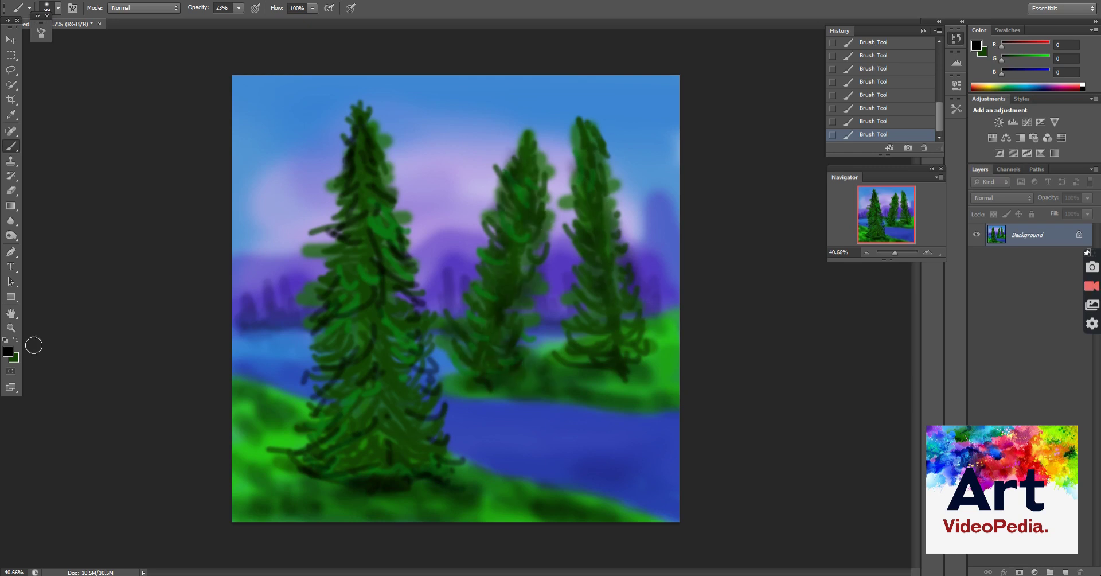
- Set the foreground colour to bright blue (RGB 0, 25, 216) and tint the outer edges of the canvas with a larger soft brush
left_click(8, 351)
left_click(555, 196)
left_click(541, 168)
left_click(664, 139)
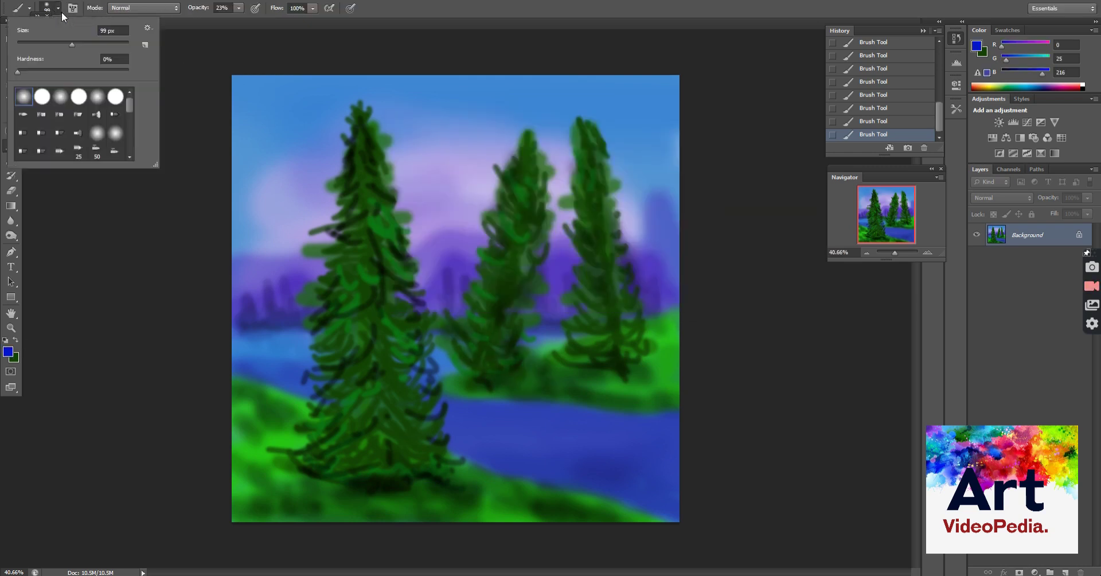
mouse_move(214, 91)
left_mouse_down()
mouse_move(264, 172)
mouse_move(362, 65)
mouse_move(654, 100)
mouse_move(665, 270)
left_mouse_up()
mouse_move(659, 514)
left_mouse_down()
mouse_move(769, 248)
mouse_move(207, 386)
mouse_move(602, 525)
left_mouse_up()
- Swap to the dark green at 68% opacity and repaint the lower-left bank and the lower part of the right bank
left_click_drag(239, 8, 269, 23)
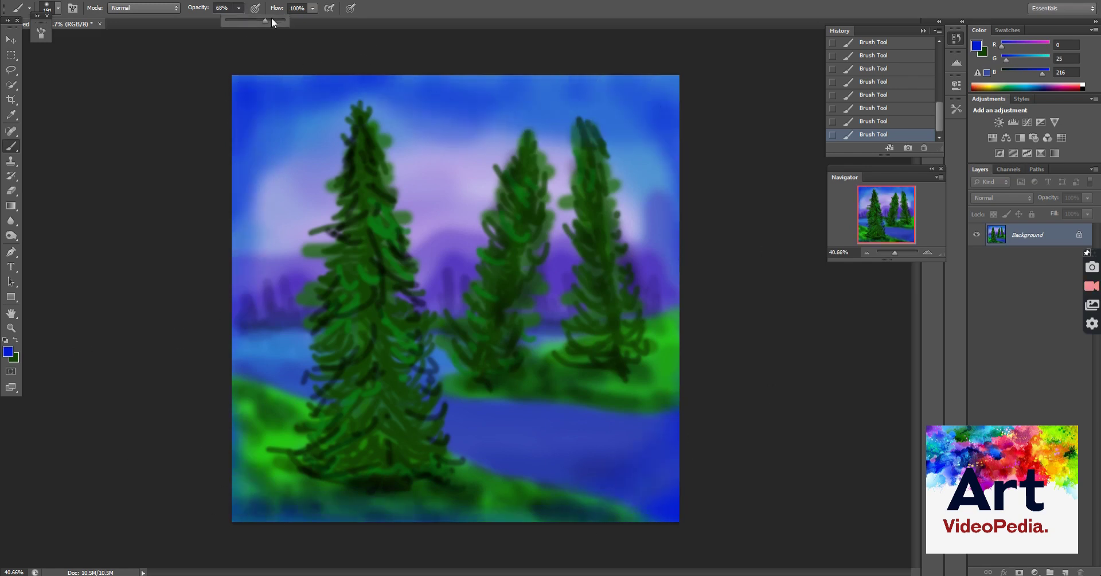
key("x")
mouse_move(253, 521)
left_mouse_down()
mouse_move(539, 516)
mouse_move(344, 504)
mouse_move(224, 415)
mouse_move(241, 513)
left_mouse_up()
mouse_move(622, 383)
left_mouse_down()
mouse_move(678, 370)
mouse_move(665, 401)
left_mouse_up()
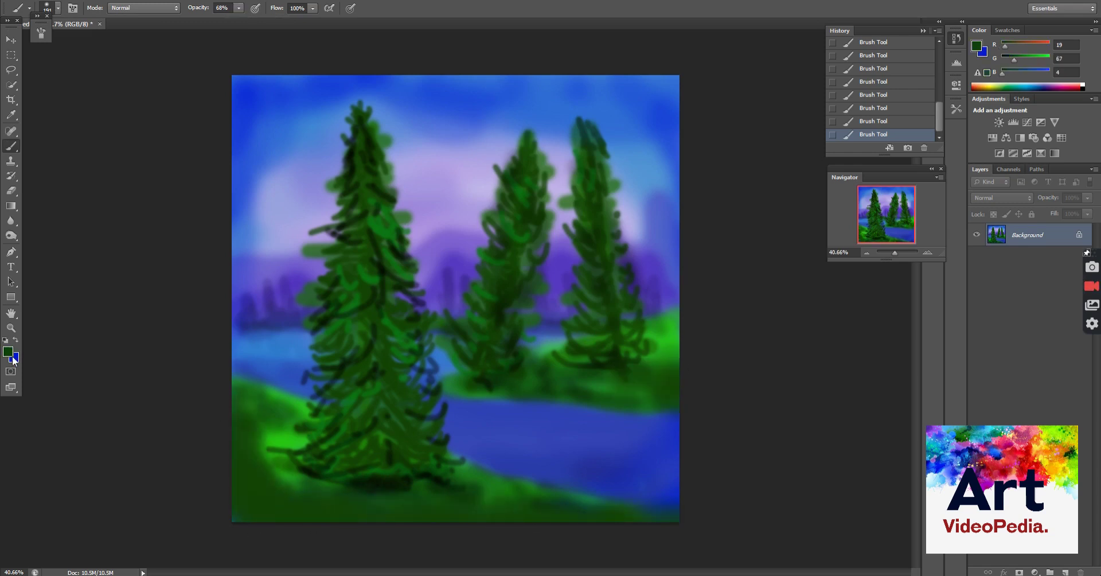
- Switch to a smaller brush at 100% opacity and paint thin dark-green grass strokes along the edges of both banks
left_click(58, 8)
left_click_drag(238, 8, 264, 23)
left_click_drag(450, 391, 494, 401)
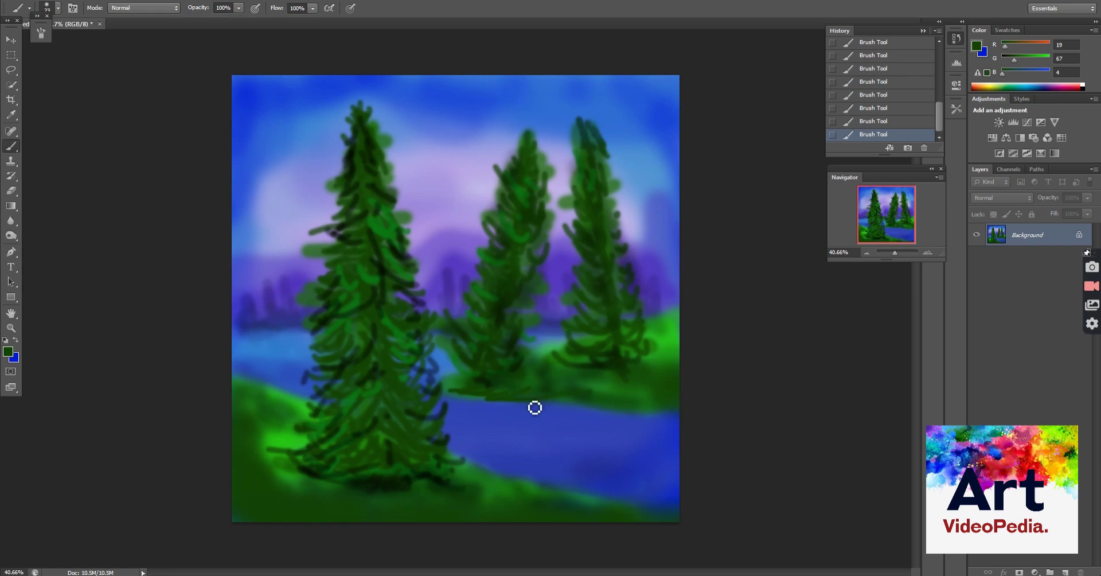
left_click_drag(681, 427, 616, 408)
left_click_drag(536, 487, 607, 507)
left_click_drag(251, 386, 309, 413)
left_click_drag(240, 408, 268, 410)
- Set the foreground colour to near-black green (RGB 6, 21, 1) at 27% opacity and darken the right bank's edges and the rightmost pine
left_click(8, 350)
left_click(653, 136)
key("2")
key("7")
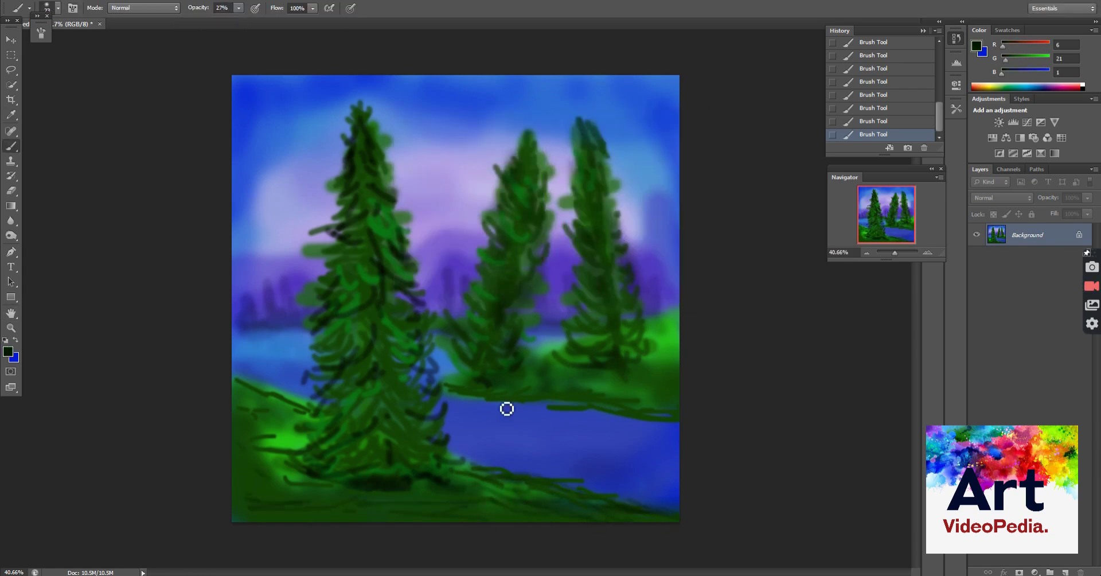
left_click_drag(549, 411, 614, 410)
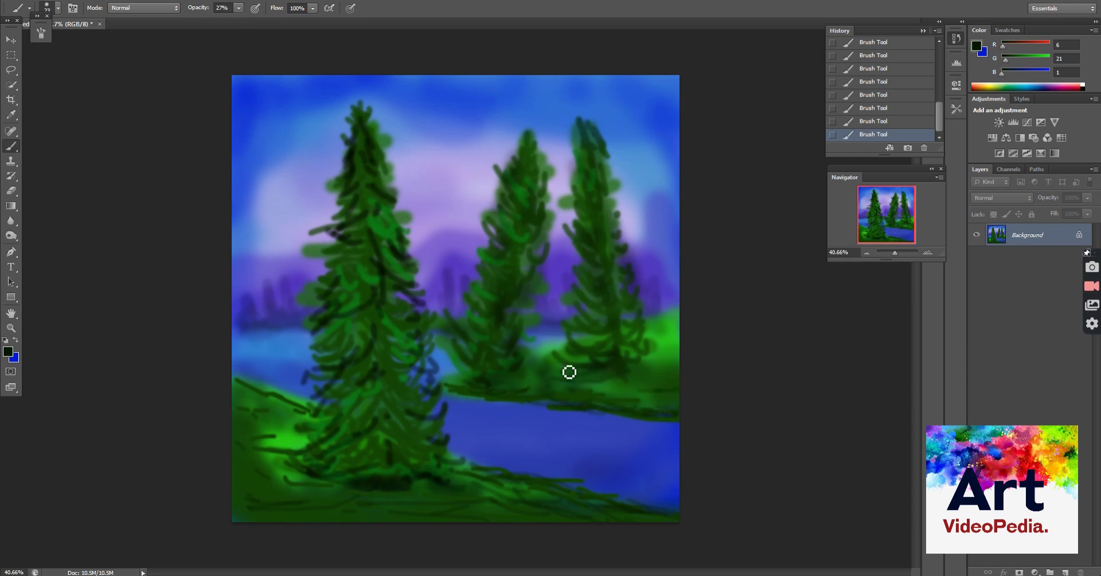
left_click_drag(624, 214, 611, 194)
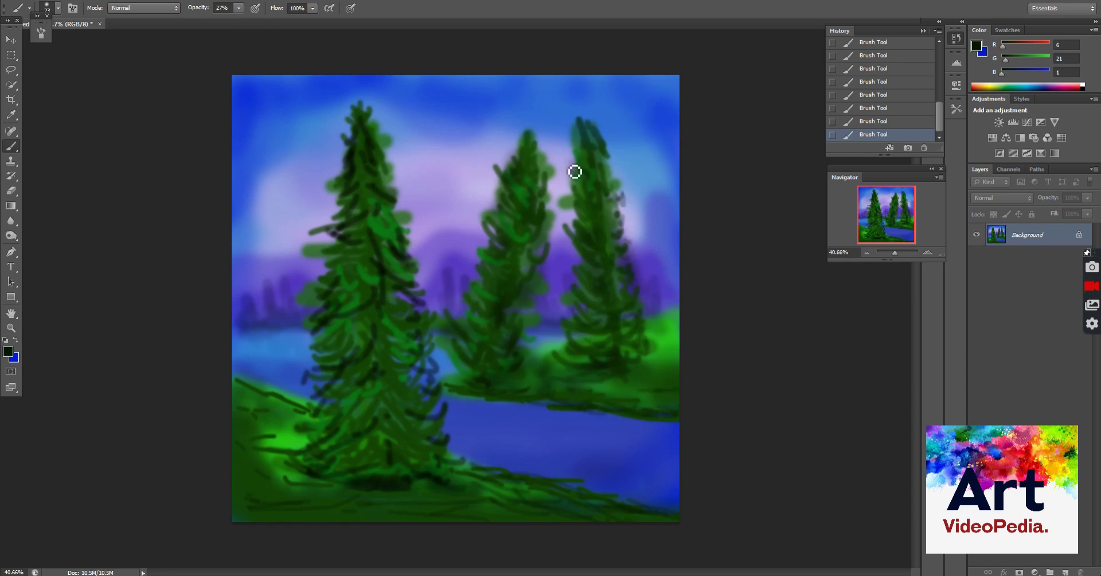
mouse_move(682, 322)
left_mouse_down()
mouse_move(604, 375)
mouse_move(523, 365)
mouse_move(428, 386)
left_mouse_up()
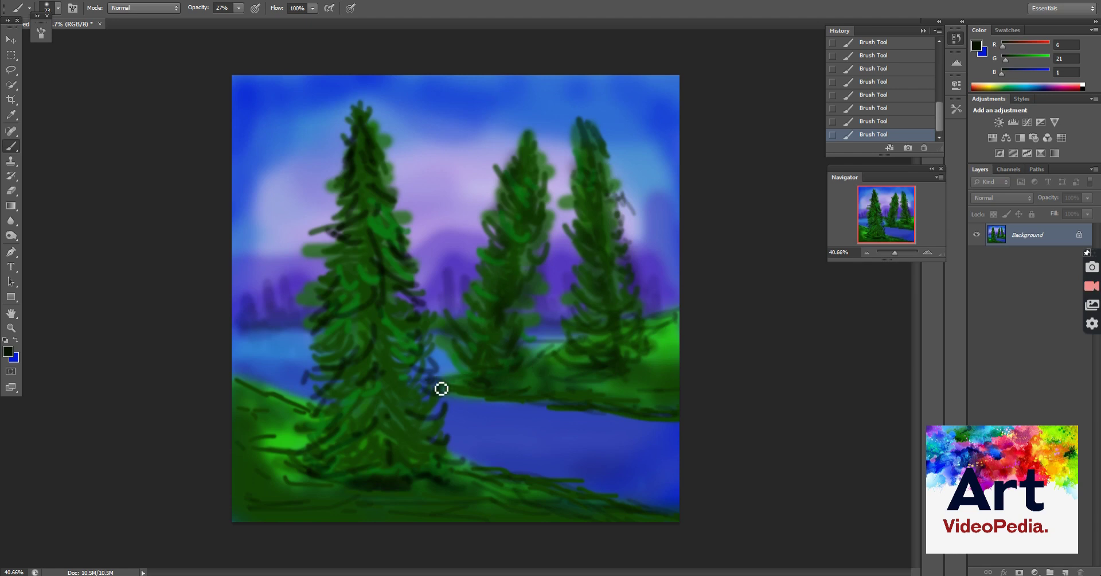
- Darken the far shoreline with the near-black green and add thin vertical strokes for a distant tree line on both sides
left_click_drag(268, 330, 333, 329)
left_click_drag(544, 329, 493, 334)
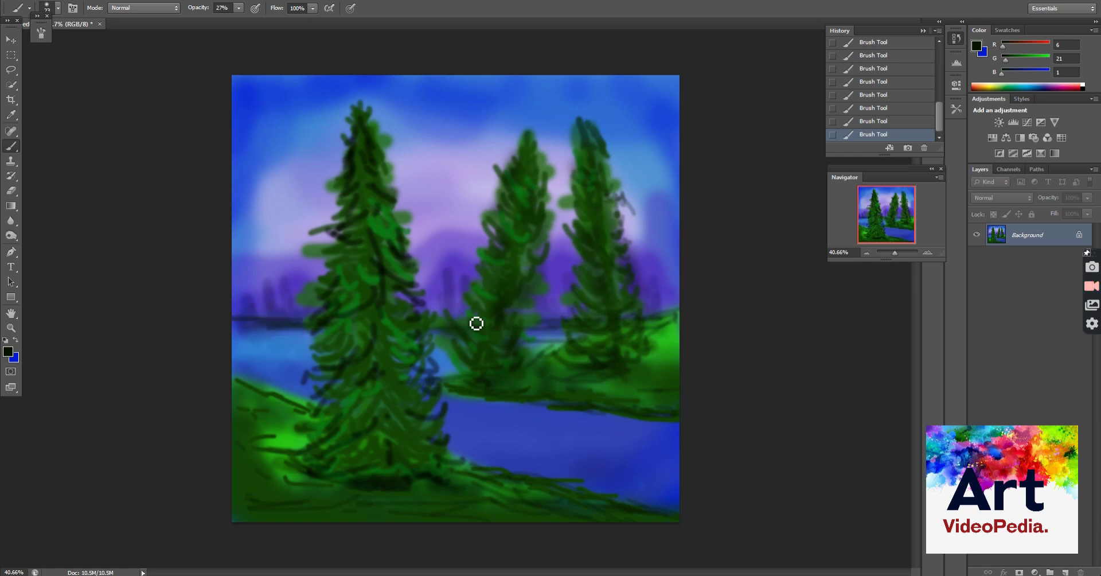
mouse_move(284, 316)
left_mouse_down()
mouse_move(282, 303)
mouse_move(310, 325)
left_mouse_up()
left_click_drag(441, 318, 470, 314)
left_click_drag(537, 315, 649, 319)
left_click(239, 8)
left_click_drag(236, 23, 225, 23)
left_click(254, 322)
- Swap to the bright blue, enlarge the brush at 32% opacity and dab blue over the purple mountains
left_click(16, 339)
left_click(58, 8)
left_click(61, 44)
left_click(238, 8)
left_click(250, 23)
left_click(58, 8)
key("Return")
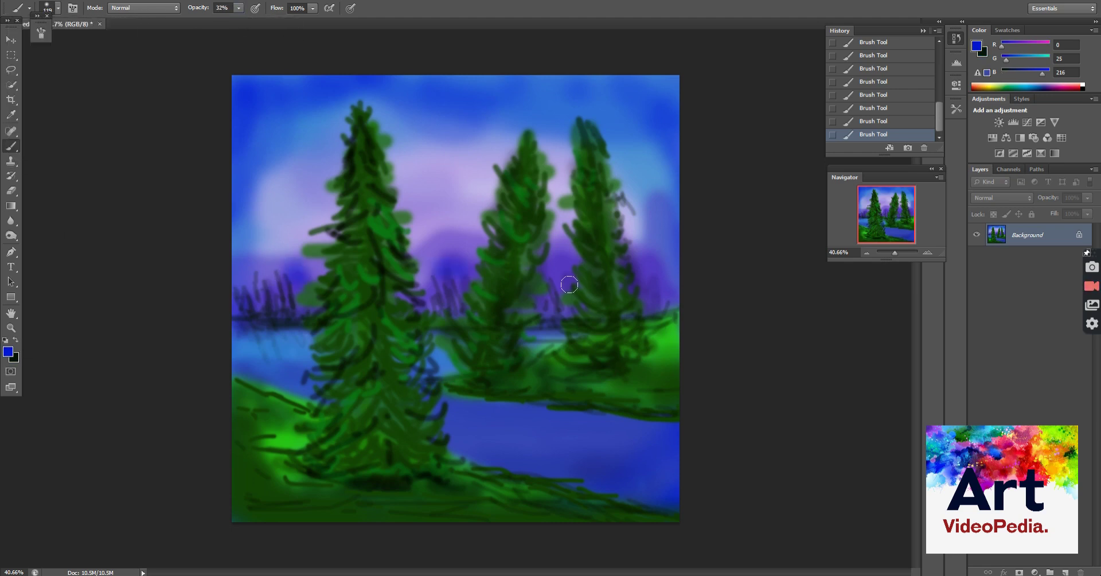
- Set the foreground colour to navy (RGB 0, 10, 89), try it on the mountains at the canvas's left edge and undo the trial strokes
left_click(10, 349)
left_click(539, 268)
left_click(654, 140)
mouse_move(238, 253)
left_mouse_down()
mouse_move(265, 236)
mouse_move(216, 282)
left_mouse_up()
left_click(892, 119)
left_click(901, 95)
left_click(902, 82)
left_click(905, 56)
- Lower the brush opacity to 15% and shade the distant mountains between and beside the pines with navy
left_click(235, 8)
left_click(226, 22)
left_click_drag(418, 268, 450, 258)
mouse_move(423, 261)
left_mouse_down()
mouse_move(459, 252)
mouse_move(450, 240)
left_mouse_up()
left_click_drag(446, 238, 476, 235)
mouse_move(645, 234)
left_mouse_down()
mouse_move(668, 248)
mouse_move(676, 286)
mouse_move(651, 274)
left_mouse_up()
- Shade the far water and the river in the foreground with soft navy strokes
mouse_move(259, 320)
left_mouse_down()
mouse_move(284, 353)
mouse_move(316, 340)
left_mouse_up()
left_click_drag(617, 434, 668, 434)
left_click_drag(602, 458, 648, 450)
left_click_drag(608, 482, 668, 492)
left_click_drag(408, 457, 509, 400)
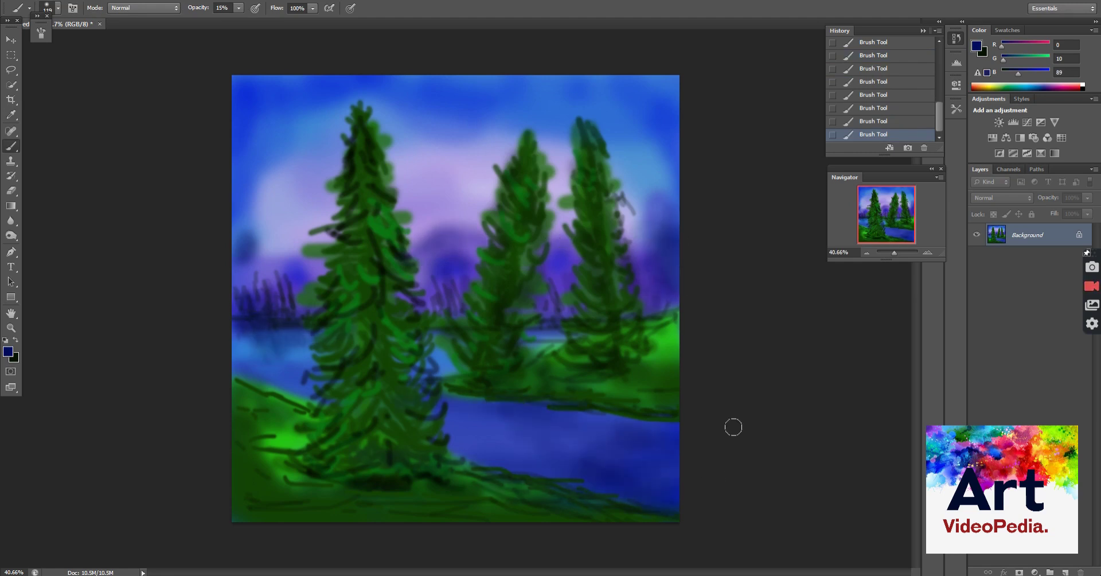
- Set the foreground colour to light grey (RGB 233, 233, 233) and paint branch highlights on the large pine with a smaller brush
left_click(8, 350)
left_click_drag(402, 157, 379, 148)
left_click(668, 137)
left_click(58, 8)
left_click(22, 46)
mouse_move(363, 135)
left_mouse_down()
mouse_move(380, 159)
mouse_move(353, 169)
left_mouse_up()
left_click_drag(360, 150, 324, 246)
left_click_drag(373, 186, 406, 241)
mouse_move(372, 241)
left_mouse_down()
mouse_move(405, 291)
mouse_move(325, 322)
left_mouse_up()
- Resize the brush and paint a light-grey highlight along the right bank's waterline
left_click(58, 8)
left_click(30, 45)
left_click_drag(453, 391, 563, 398)
- Try light-grey highlight strokes at a different opacity on the lower bank's water edge and step back in the history
left_click(240, 8)
left_click(268, 23)
left_click(898, 124)
left_click_drag(494, 478, 548, 497)
left_click_drag(525, 486, 541, 481)
left_click(850, 108)
- Use a resized brush at 27% opacity to highlight the lower bank's water edge and the large pine's branches in light grey
left_click(58, 8)
left_click(49, 42)
left_click(239, 8)
left_click(221, 22)
mouse_move(451, 462)
left_mouse_down()
mouse_move(590, 497)
mouse_move(670, 505)
left_mouse_up()
mouse_move(344, 165)
left_mouse_down()
mouse_move(376, 184)
mouse_move(400, 256)
mouse_move(318, 457)
left_mouse_up()
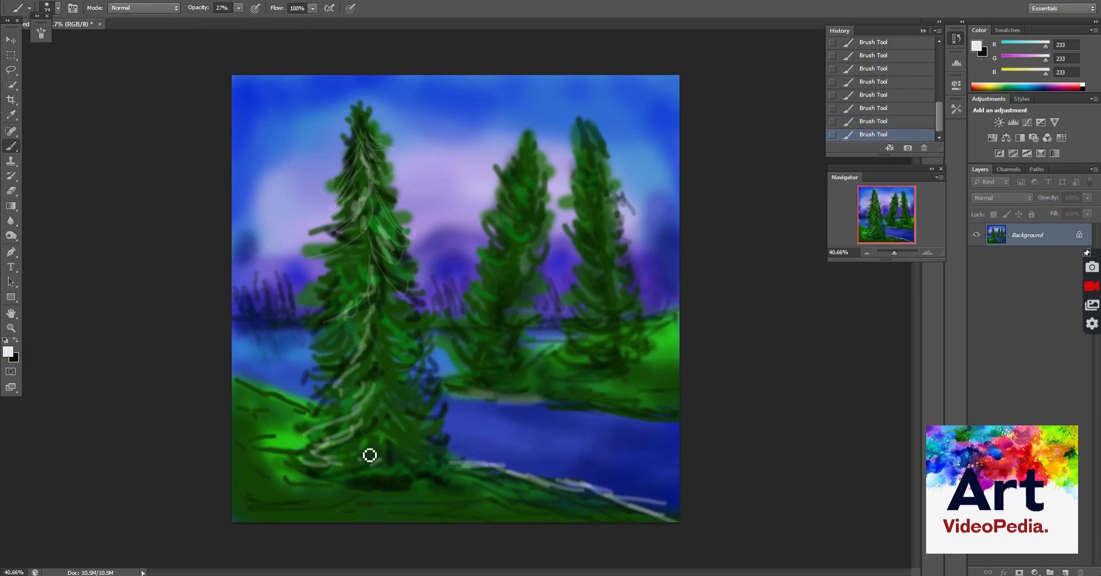
- Add light-grey highlights to the tops of the two right pines and across the grass of both banks
left_click_drag(534, 140, 530, 147)
mouse_move(574, 108)
left_mouse_down()
mouse_move(592, 173)
mouse_move(577, 212)
mouse_move(590, 222)
mouse_move(579, 318)
left_mouse_up()
left_click_drag(563, 377, 665, 401)
left_click_drag(267, 432, 290, 440)
left_click_drag(322, 492, 480, 514)
- Set the foreground colour to brown (RGB 111, 77, 12) and paint a bare trunk with branches beside the large pine's left side
key("i")
left_click(9, 350)
left_click(557, 273)
left_click(528, 233)
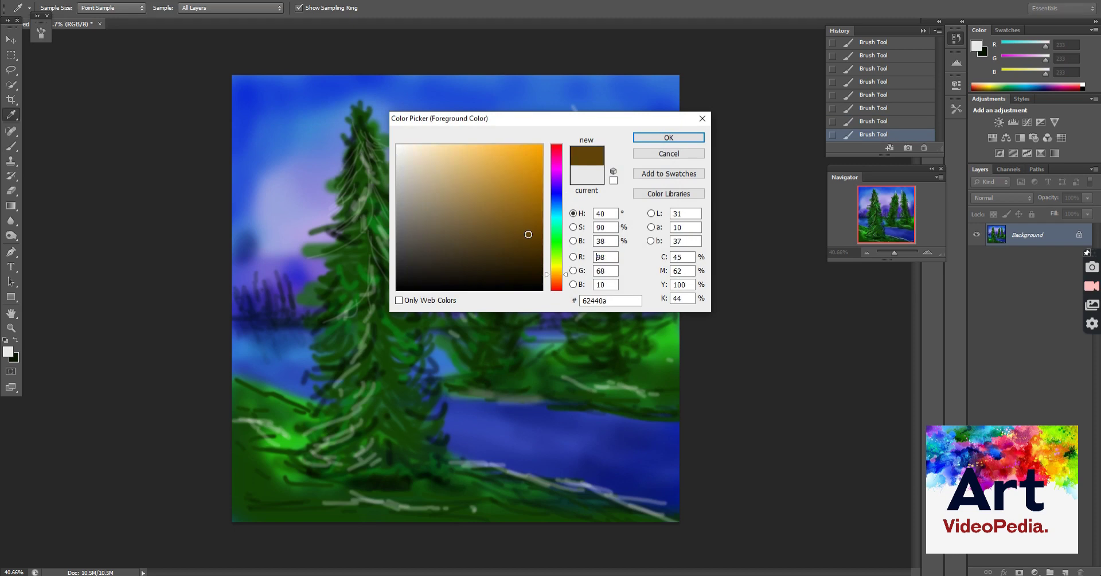
left_click(526, 226)
key("Return")
mouse_move(275, 386)
left_mouse_down()
mouse_move(283, 164)
mouse_move(295, 319)
mouse_move(273, 167)
mouse_move(288, 233)
mouse_move(261, 274)
left_mouse_up()
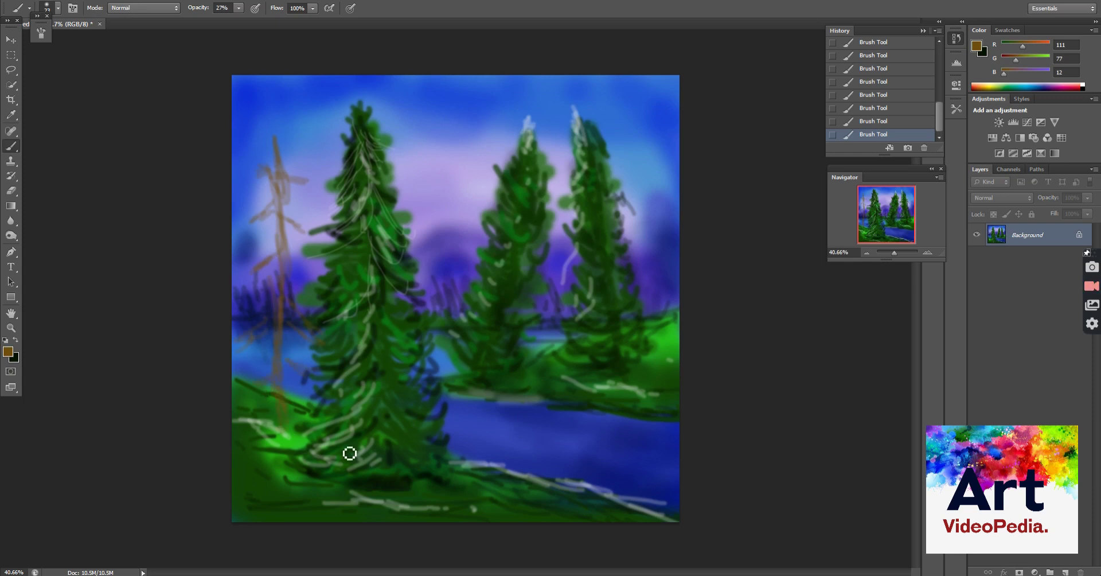
- Enlarge the brush and tint the foreground bank and the right bank with brown
left_click(58, 7)
left_click_drag(362, 491, 656, 510)
mouse_move(519, 371)
left_mouse_down()
mouse_move(667, 342)
mouse_move(444, 386)
left_mouse_up()
- Darken the distant mountains and tree line with the Burn tool on midtones at 50% exposure
left_click(14, 235)
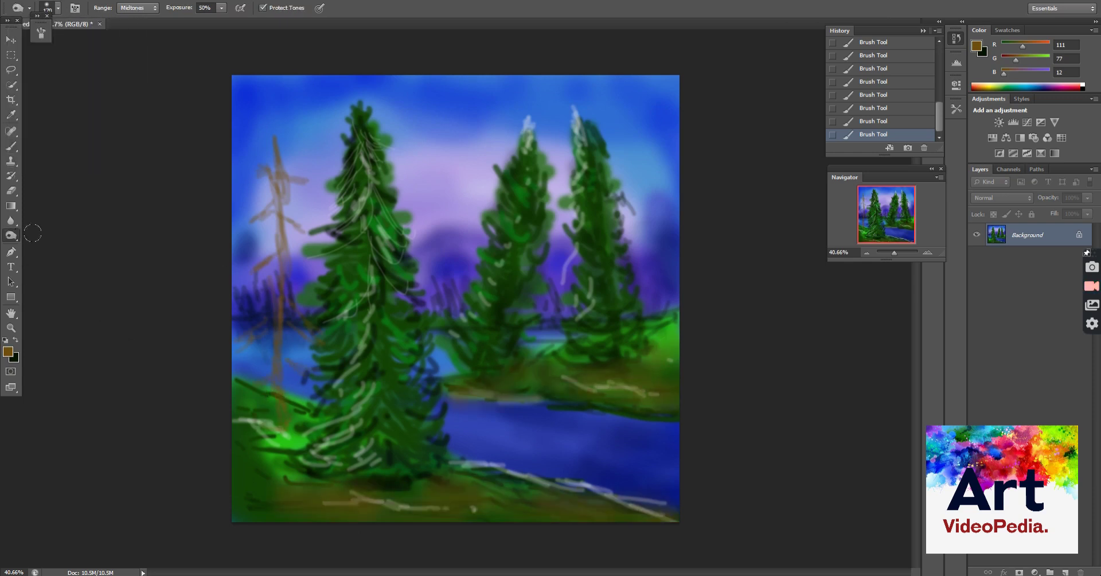
left_click_drag(435, 316, 472, 316)
mouse_move(462, 310)
left_mouse_down()
mouse_move(448, 286)
mouse_move(488, 290)
left_mouse_up()
left_click_drag(544, 301, 578, 309)
left_click_drag(476, 241, 429, 233)
left_click_drag(435, 224, 459, 215)
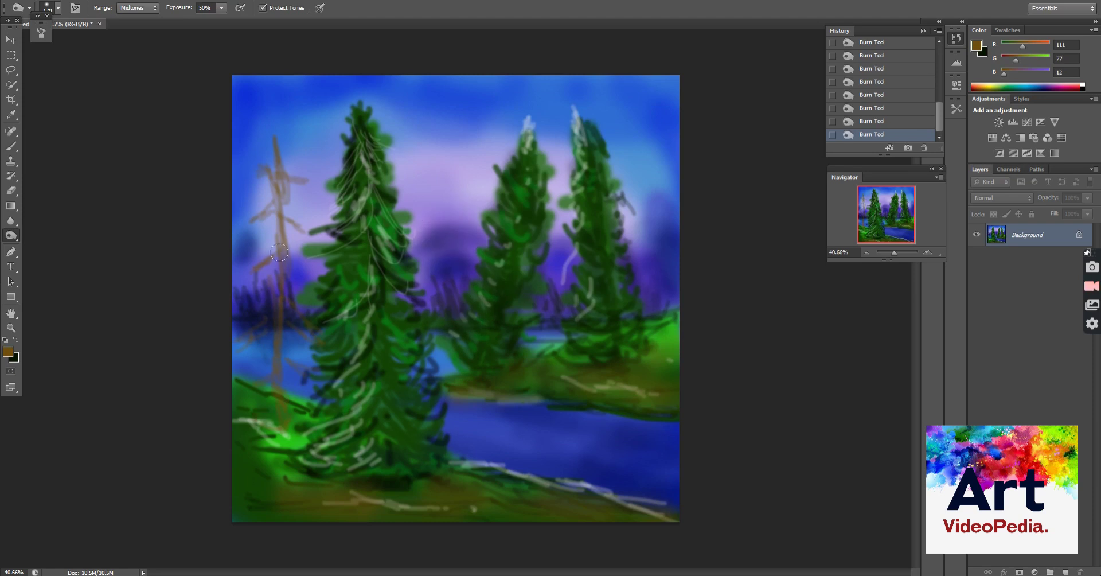
left_click_drag(284, 261, 244, 247)
left_click_drag(246, 232, 235, 252)
left_click_drag(665, 223, 631, 321)
left_click_drag(596, 298, 522, 315)
- Burn the shaded sides of the two right pines to deepen their shadows
left_click_drag(487, 373, 525, 266)
left_click_drag(527, 258, 550, 198)
left_click_drag(613, 152, 625, 298)
left_click_drag(630, 355, 619, 312)
- Burn the right bank, the upper sky, the left edge, the river and the bare trunk
mouse_move(436, 379)
left_mouse_down()
mouse_move(445, 293)
mouse_move(396, 146)
mouse_move(613, 513)
mouse_move(576, 390)
mouse_move(713, 398)
left_mouse_up()
mouse_move(173, 90)
left_mouse_down()
mouse_move(493, 81)
mouse_move(679, 95)
left_mouse_up()
left_click_drag(238, 218, 255, 533)
mouse_move(641, 523)
left_mouse_down()
mouse_move(597, 467)
mouse_move(553, 441)
mouse_move(459, 430)
left_mouse_up()
left_click_drag(504, 470, 645, 507)
left_click_drag(275, 151, 266, 430)
- Set the foreground colour to bright green (RGB 38, 215, 34) and brush the first foliage onto the bare tree's upper branches
left_click(8, 351)
left_click(556, 242)
left_click(519, 168)
left_click(650, 138)
left_click(57, 8)
left_click(14, 146)
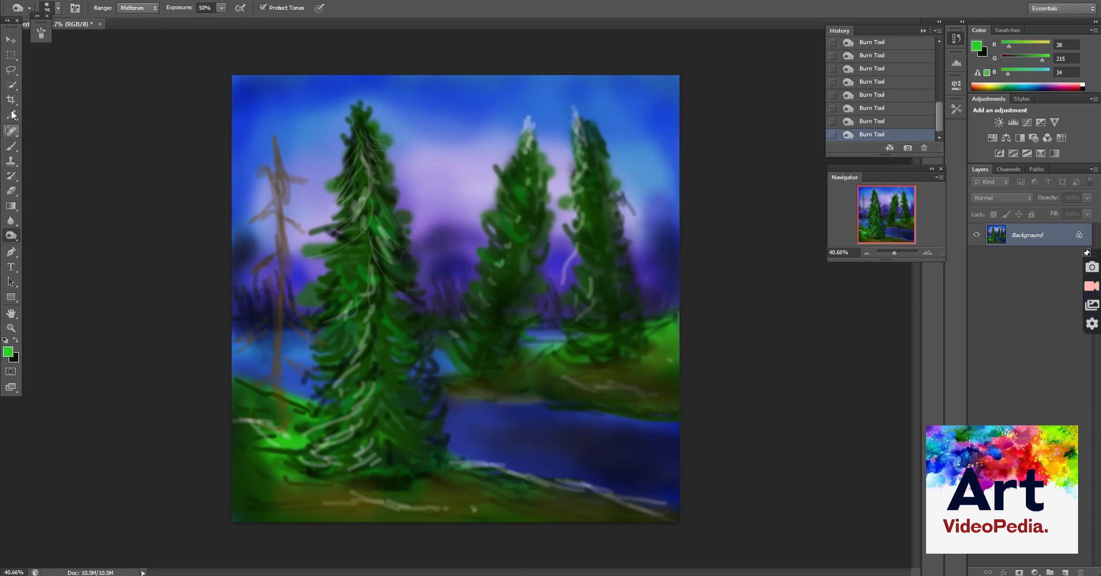
left_click(263, 176)
left_click(278, 173)
left_click_drag(279, 171, 259, 217)
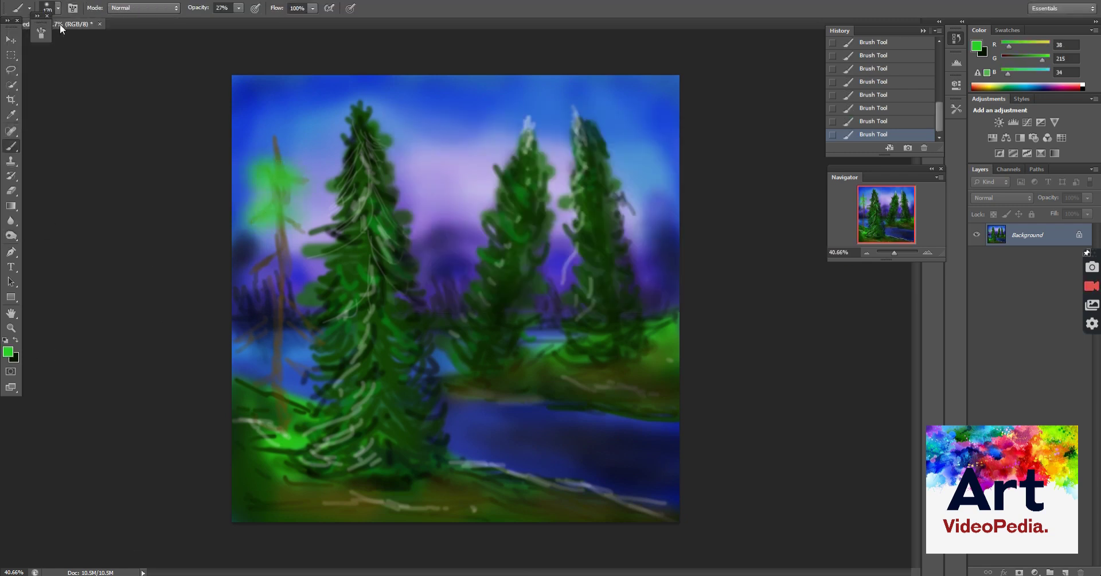
- Reduce the brush size and fill the rest of the left tree with bright-green foliage clumps from top to base
left_click(57, 9)
left_click(27, 44)
left_click(35, 44)
left_click(270, 240)
mouse_move(262, 266)
left_mouse_down()
mouse_move(273, 258)
mouse_move(248, 252)
mouse_move(258, 241)
left_mouse_up()
mouse_move(324, 192)
left_mouse_down()
mouse_move(256, 307)
mouse_move(287, 278)
mouse_move(258, 344)
mouse_move(312, 382)
mouse_move(287, 386)
mouse_move(250, 290)
mouse_move(275, 268)
left_mouse_up()
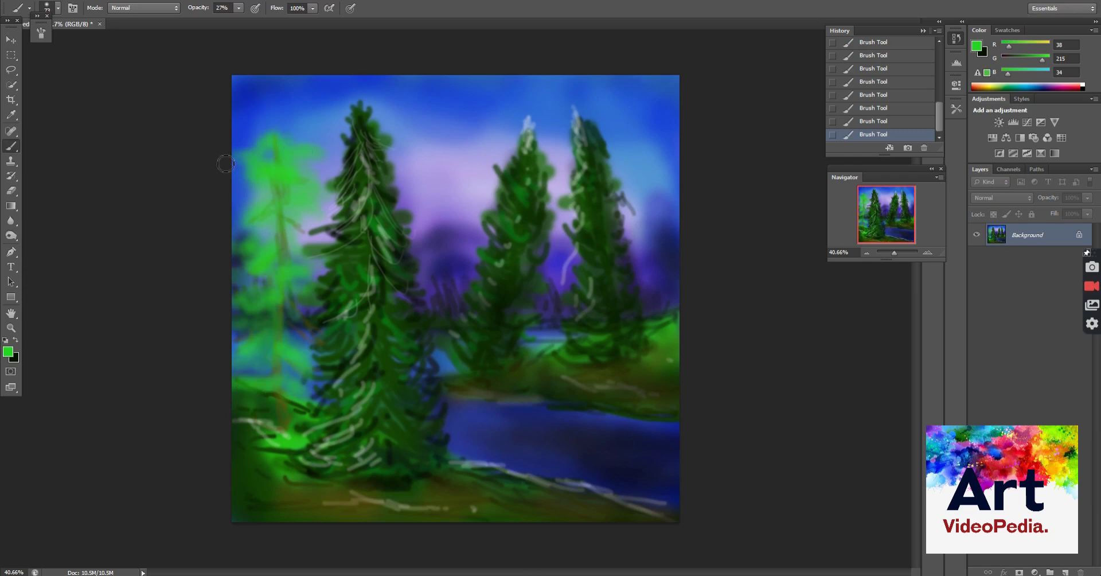
- Set a thin brush to 59% opacity with mid green (RGB 19, 128, 17) and outline the left tree's foliage clumps
left_click(52, 8)
left_click(239, 8)
left_click(255, 21)
left_click(8, 351)
left_click(521, 216)
left_click(654, 139)
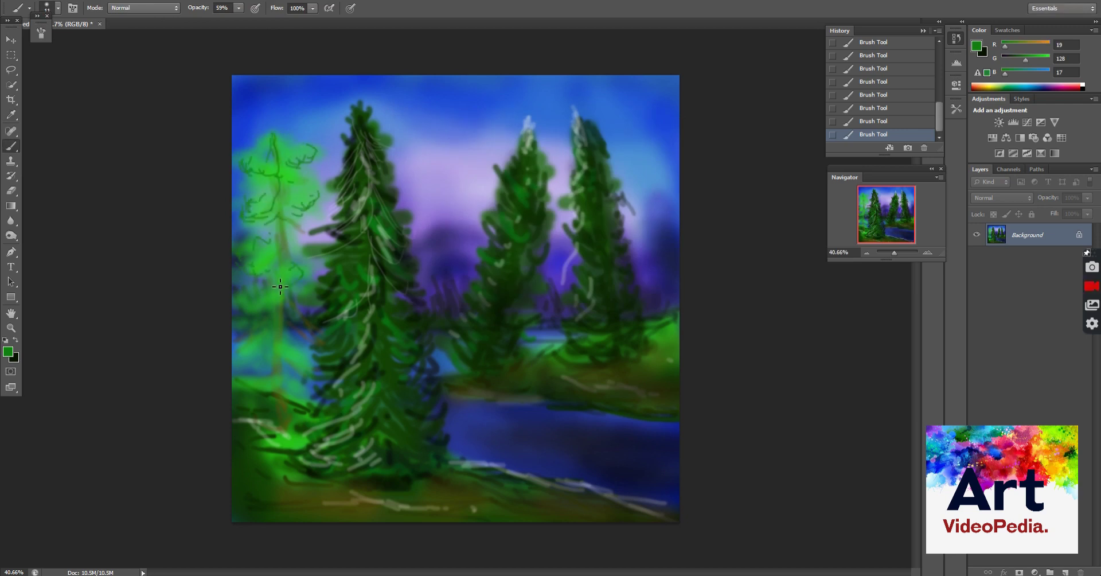
- Enlarge the brush, lower its opacity to 23% and shade the left tree's foliage clumps with mid green
left_click(58, 9)
left_click(59, 46)
left_click_drag(252, 163, 288, 162)
left_click(238, 8)
left_click(217, 20)
mouse_move(258, 203)
left_mouse_down()
mouse_move(281, 183)
mouse_move(282, 151)
mouse_move(252, 258)
mouse_move(281, 272)
left_mouse_up()
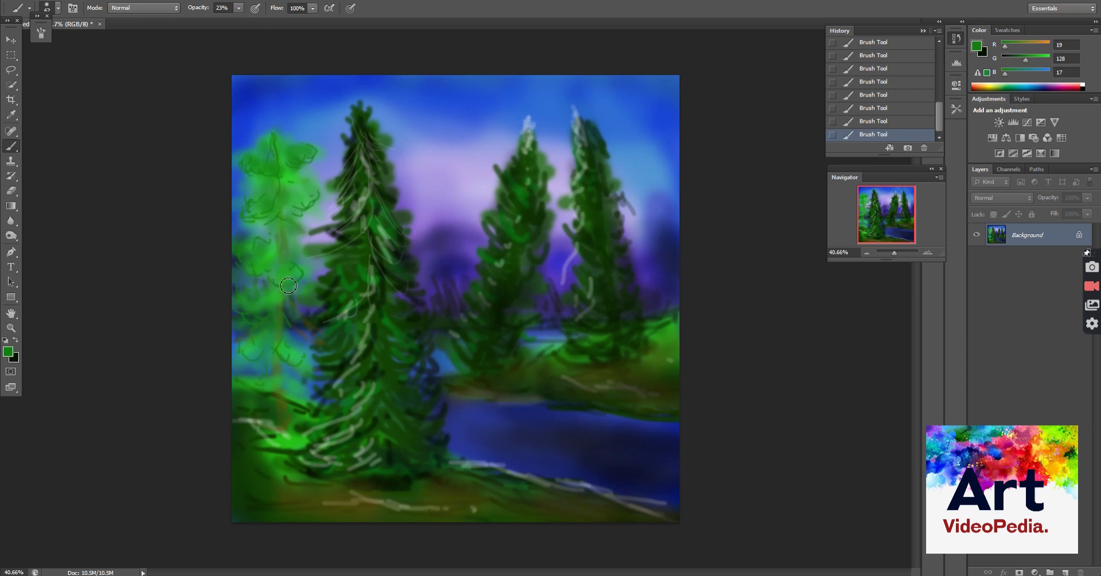
- Swap to the near-black green at 13% opacity and darken the left tree along its trunk and foliage
left_click(15, 339)
left_click(58, 8)
left_click(239, 8)
left_click(233, 20)
mouse_move(274, 129)
left_mouse_down()
mouse_move(300, 285)
mouse_move(283, 411)
mouse_move(261, 198)
mouse_move(290, 249)
mouse_move(282, 343)
mouse_move(266, 350)
mouse_move(310, 427)
mouse_move(293, 424)
left_mouse_up()
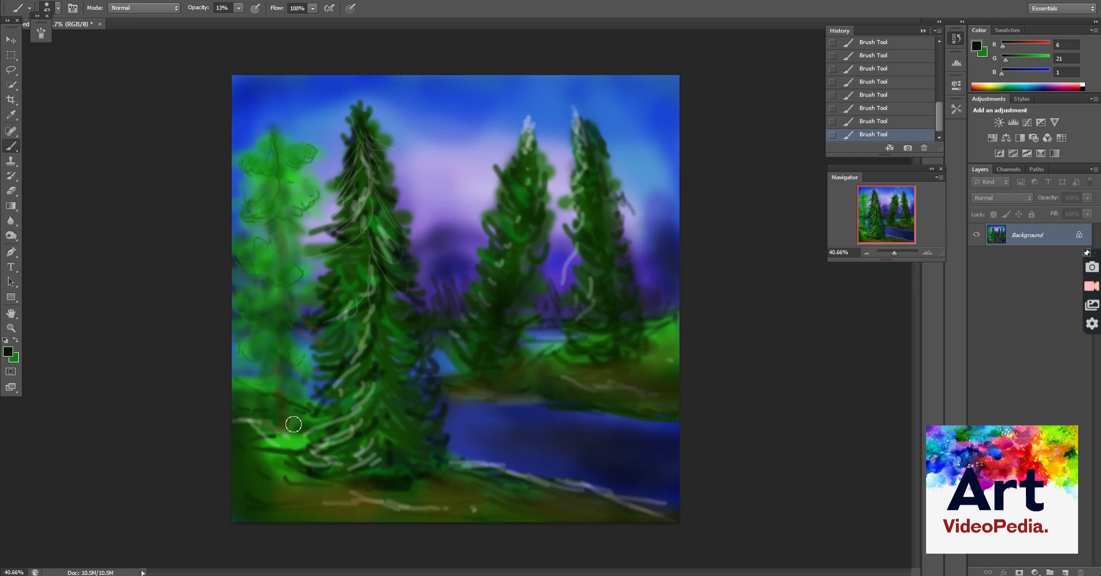
- Change the foreground colour to brown and repaint the left tree's trunk with a resized brush
left_click(8, 351)
left_click(555, 267)
left_click(652, 137)
left_click(47, 8)
left_click_drag(283, 258, 284, 197)
- Set the foreground colour to dark brown (RGB 29, 20, 7) and shade the left tree down to the trunk's base
left_click(8, 352)
left_click(504, 273)
left_click(653, 137)
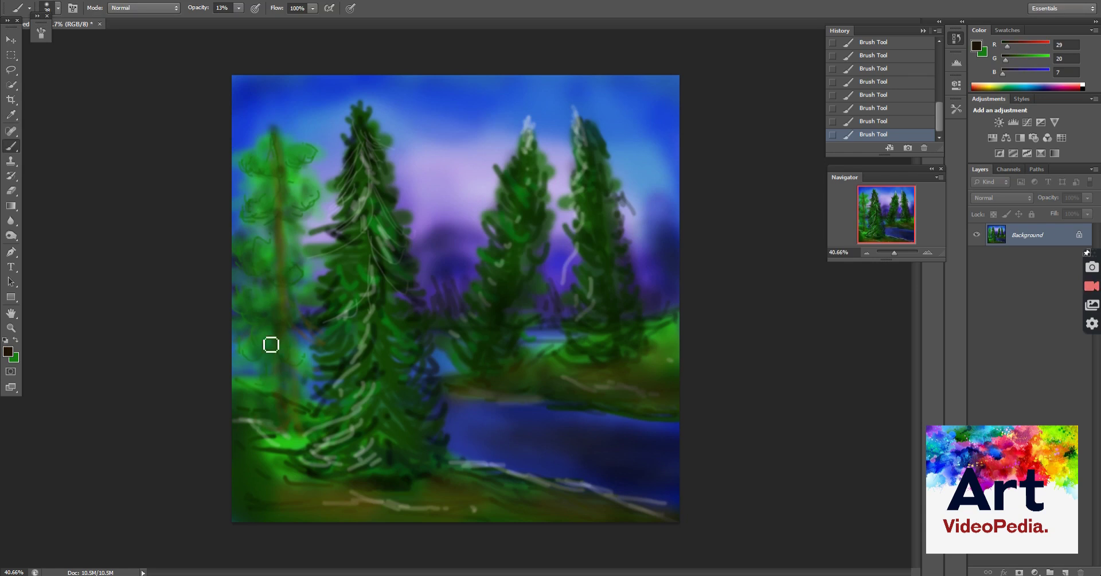
left_click_drag(277, 420, 281, 423)
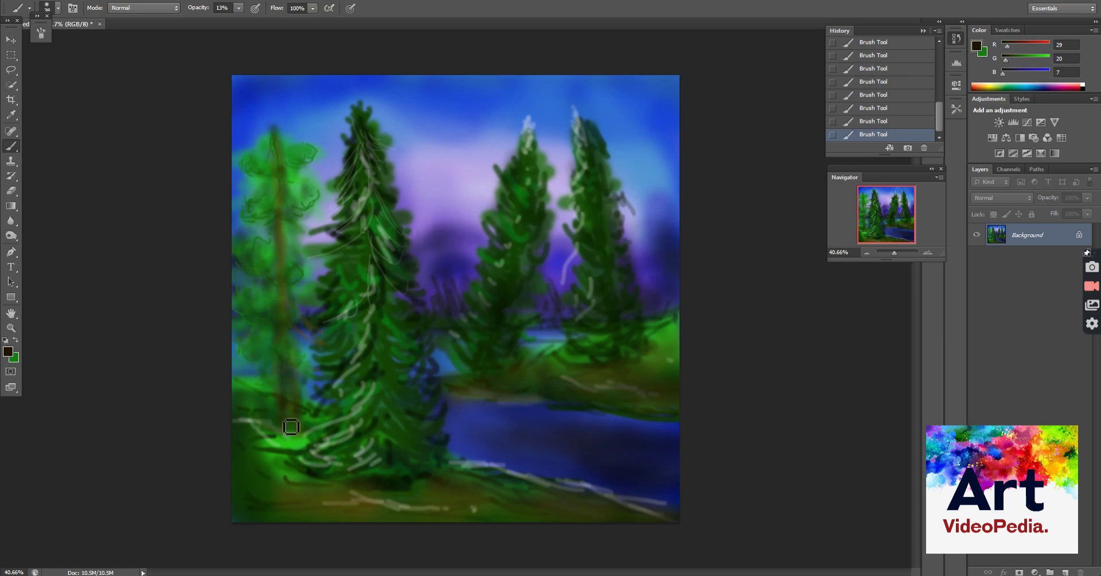
- Set the foreground colour to warm white (RGB 255, 251, 244) and add soft highlights to the left tree's foliage and trunk
left_click(8, 350)
left_click(405, 145)
left_click(652, 139)
mouse_move(254, 167)
left_mouse_down()
mouse_move(310, 163)
mouse_move(250, 229)
mouse_move(255, 332)
mouse_move(261, 184)
mouse_move(293, 190)
mouse_move(267, 295)
mouse_move(287, 324)
mouse_move(268, 354)
mouse_move(282, 427)
mouse_move(265, 352)
left_mouse_up()
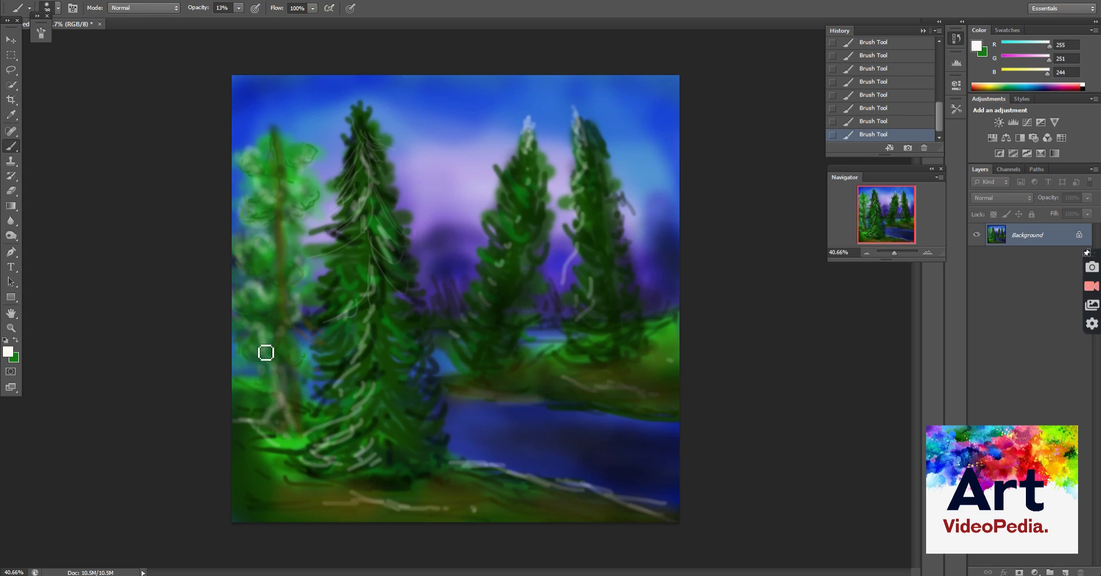
- Set the foreground colour to olive green (RGB 39, 83, 0) at 51% opacity and dab it over the left tree and the foreground bank
left_click(9, 351)
left_click(555, 254)
left_click(539, 244)
left_click(667, 139)
left_click(239, 8)
left_click(260, 21)
mouse_move(285, 146)
left_mouse_down()
mouse_move(268, 150)
mouse_move(274, 187)
mouse_move(251, 219)
mouse_move(315, 184)
mouse_move(253, 268)
mouse_move(322, 273)
mouse_move(256, 343)
mouse_move(273, 436)
mouse_move(572, 504)
left_mouse_up()
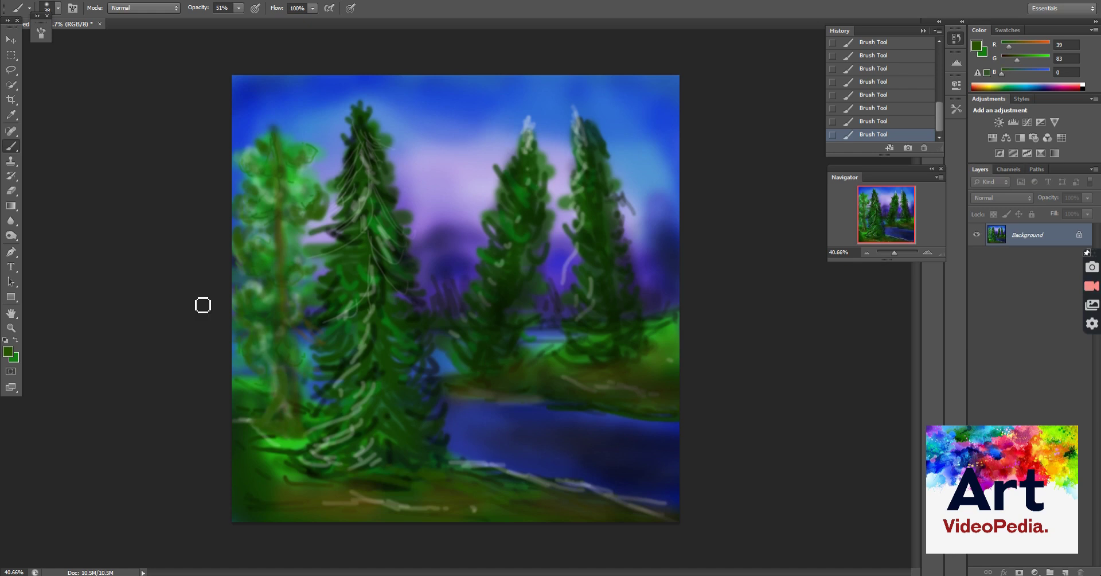